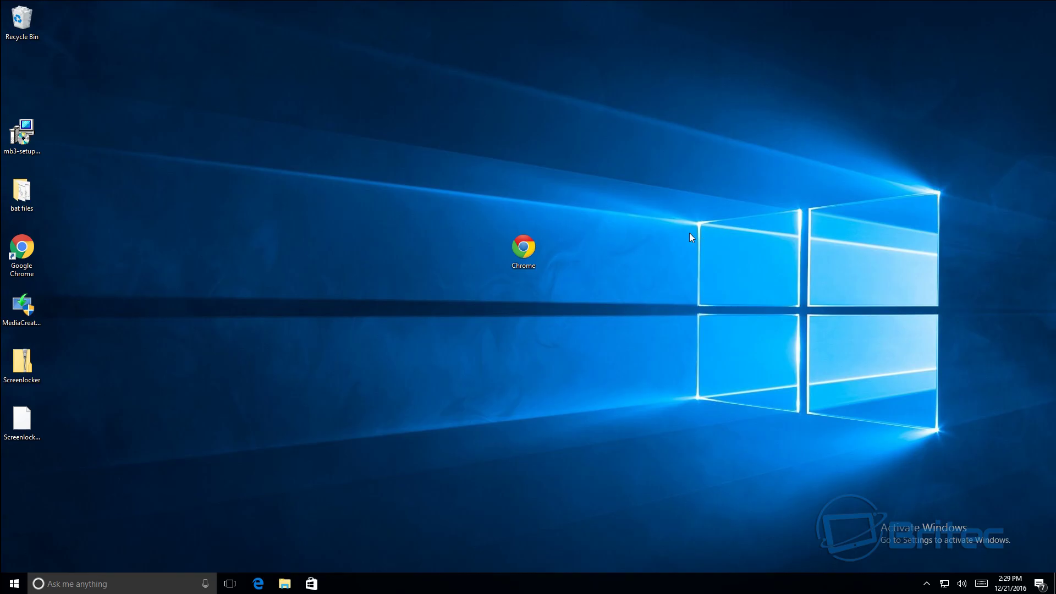
# Show the centre Chrome file's tooltip, which reports version 52.0.2490.86 and 4.15 MB
pyautogui.moveTo(525, 260)
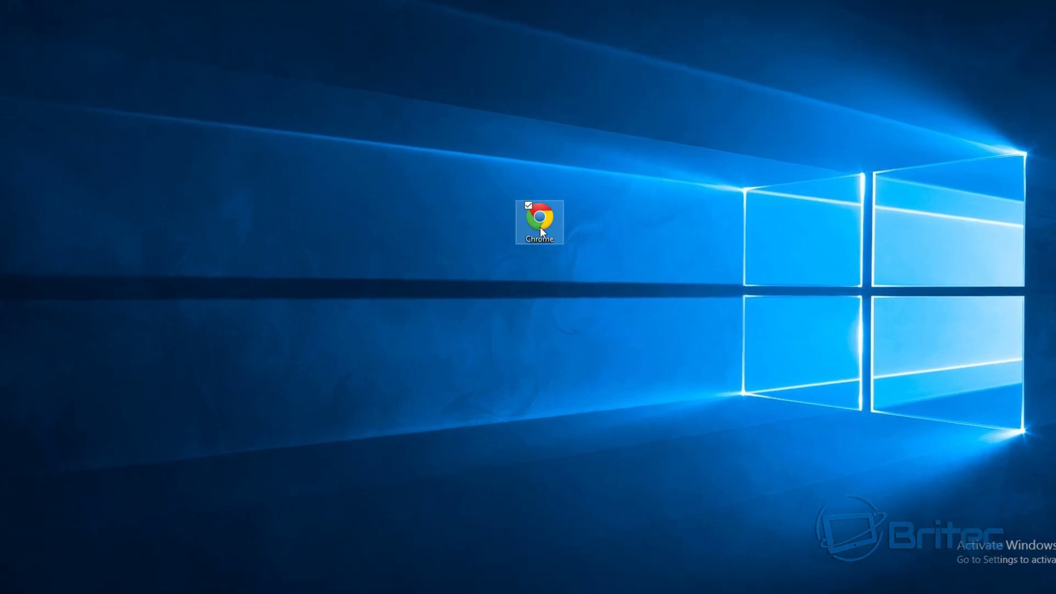
# Check the centre Chrome file's version and copyright on its Properties Details tab, then close the dialog
pyautogui.rightClick(525, 260)
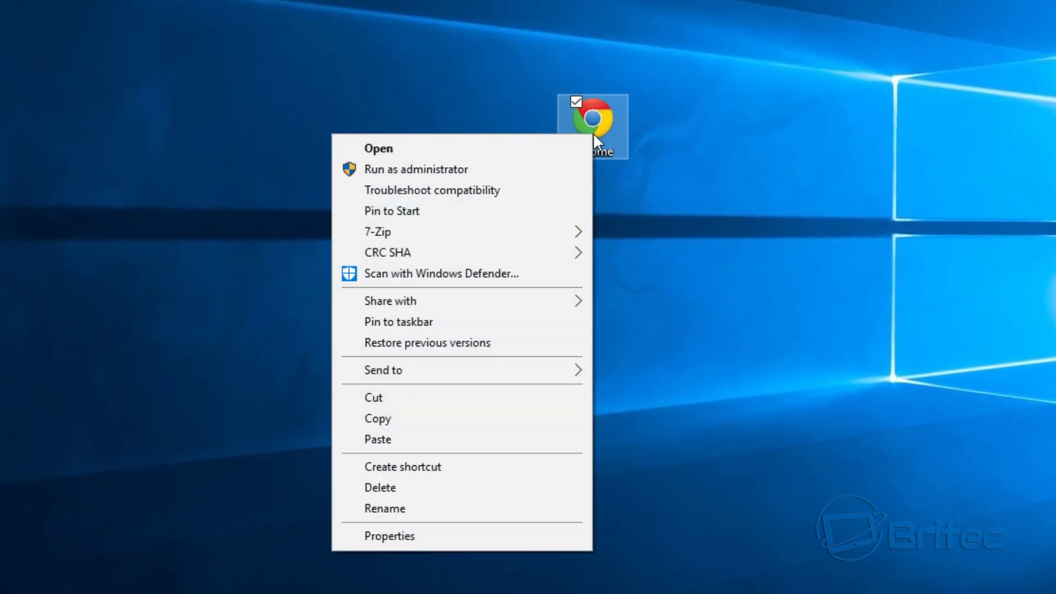
pyautogui.click(466, 539)
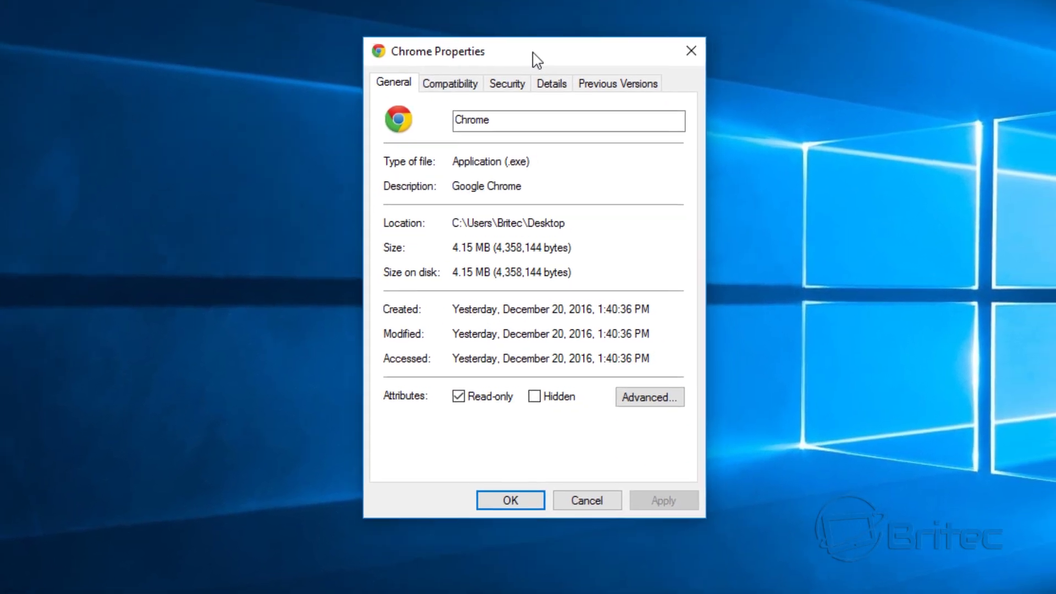
pyautogui.click(549, 85)
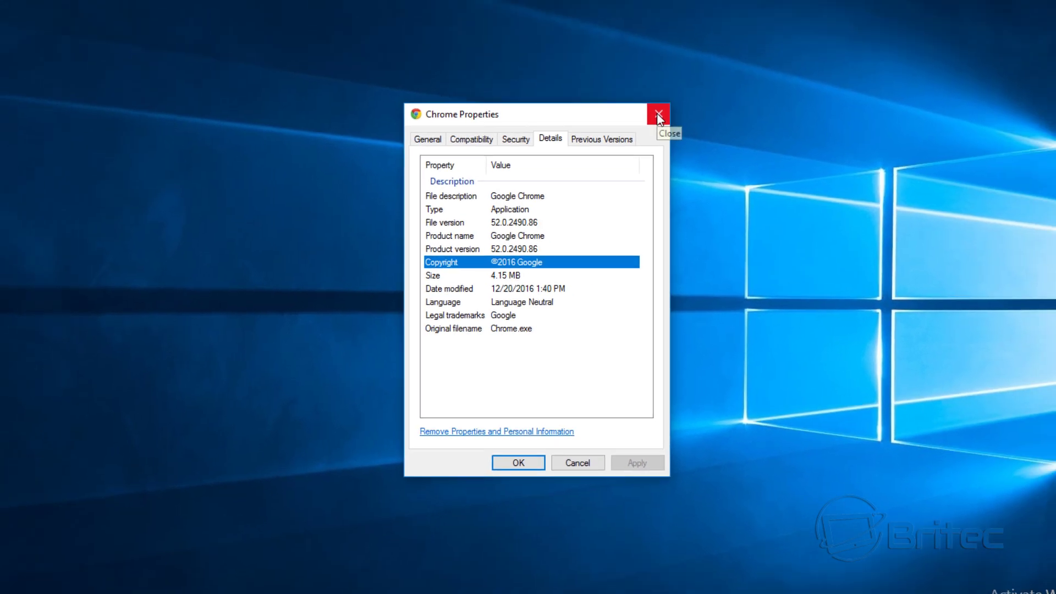
pyautogui.click(687, 53)
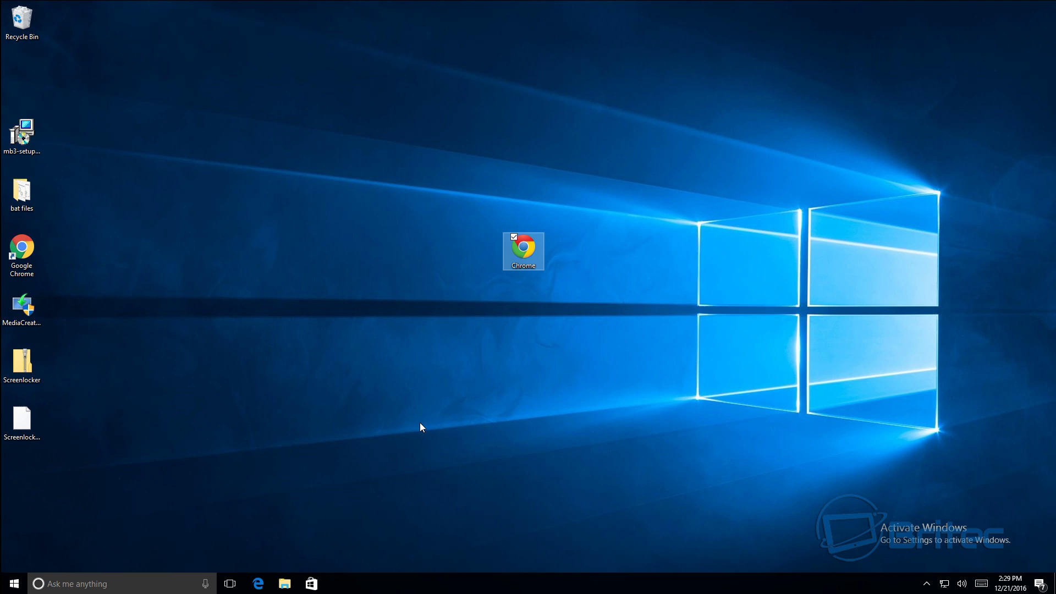
# Launch the genuine Google Chrome and search 'virustota' to open the VirusTotal home page
pyautogui.doubleClick(27, 251)
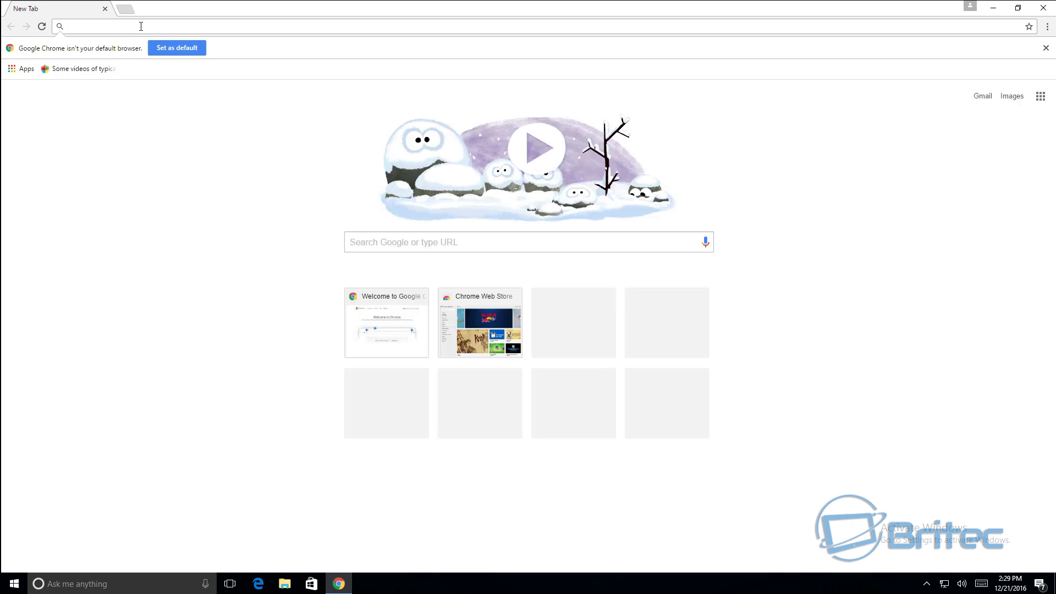
pyautogui.write('virustotal')
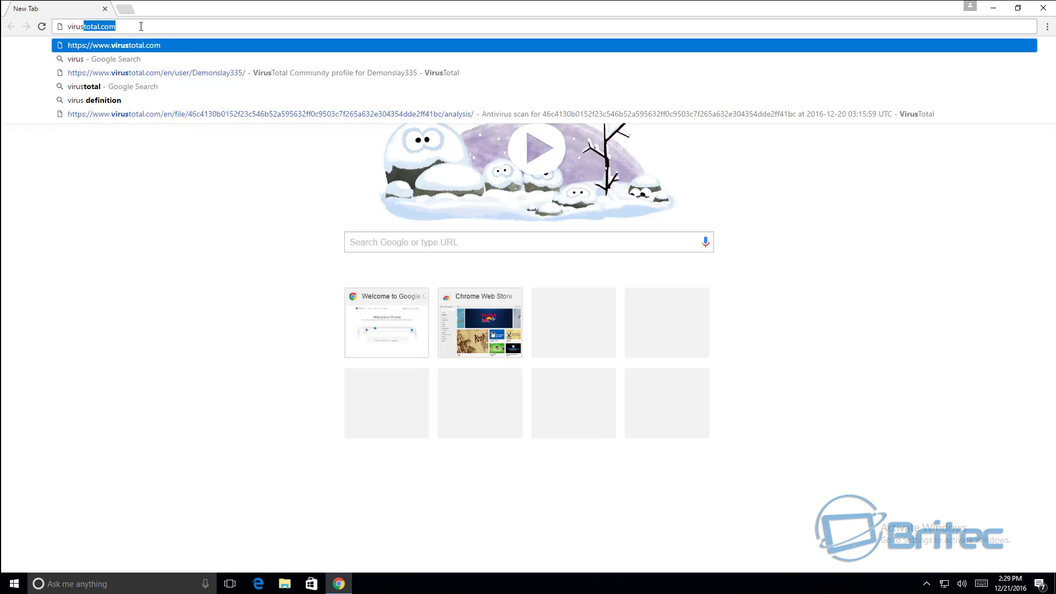
pyautogui.press('Return')
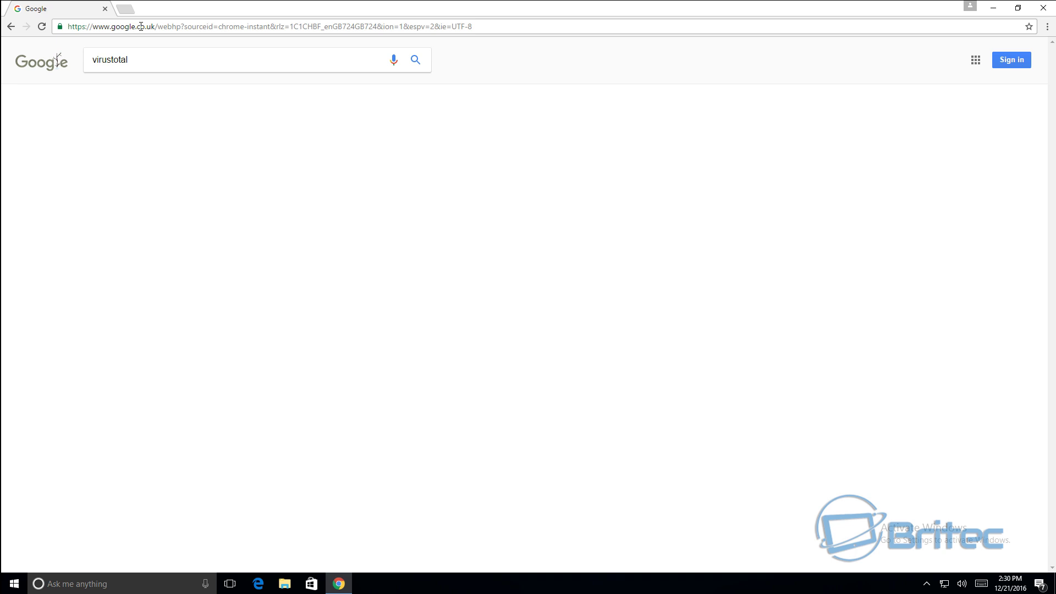
pyautogui.click(193, 223)
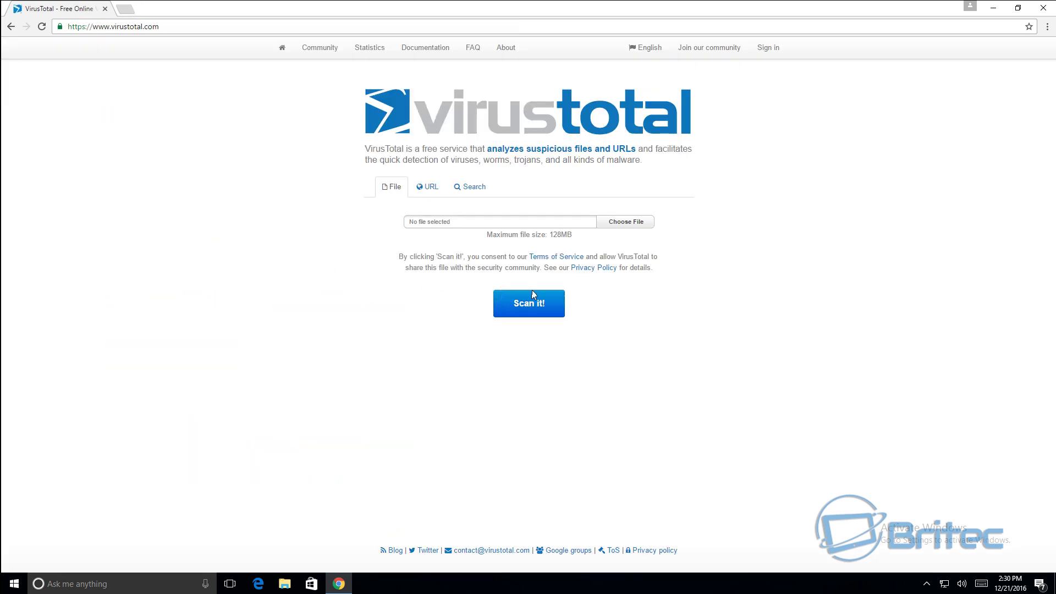
# Attach Chrome.exe from the Desktop to VirusTotal's file upload form
pyautogui.click(627, 226)
pyautogui.moveTo(321, 14); pyautogui.dragTo(569, 134)
pyautogui.click(318, 205)
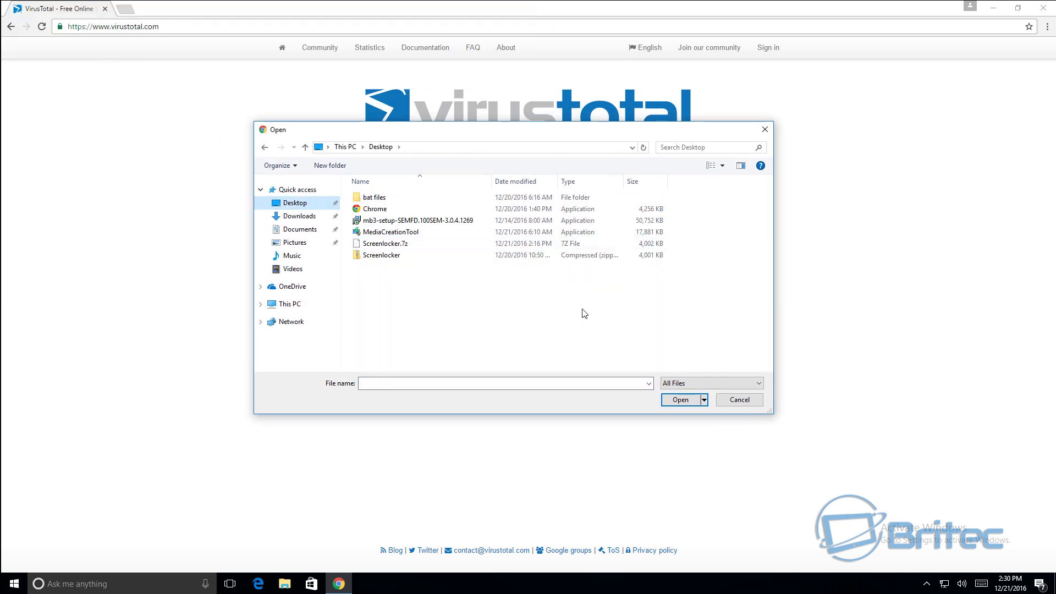
pyautogui.click(375, 209)
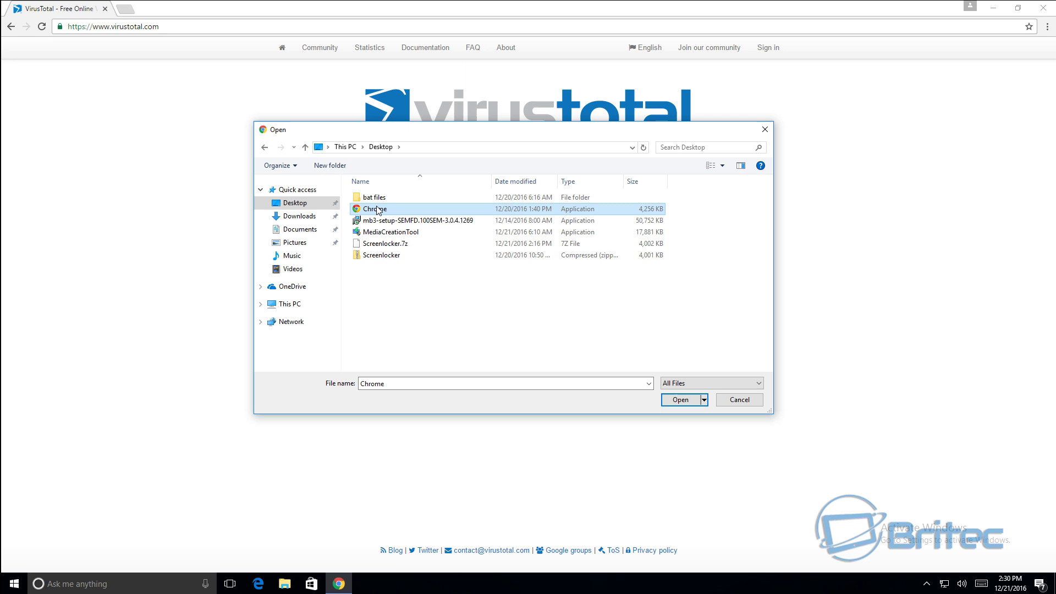
pyautogui.click(676, 399)
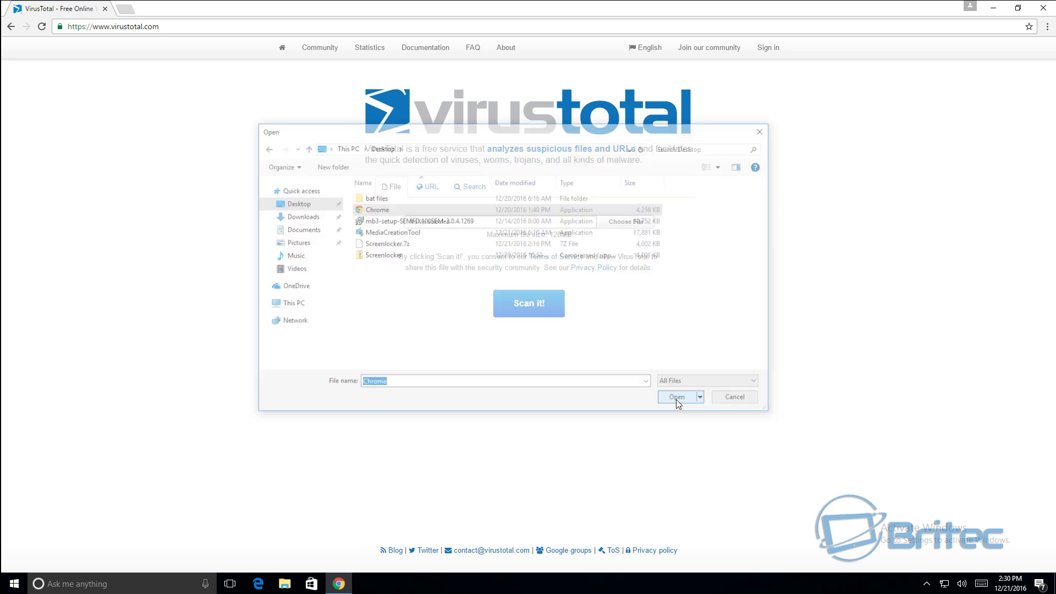
# Scan Chrome.exe and open its last analysis report showing 25 / 55 detections
pyautogui.click(533, 303)
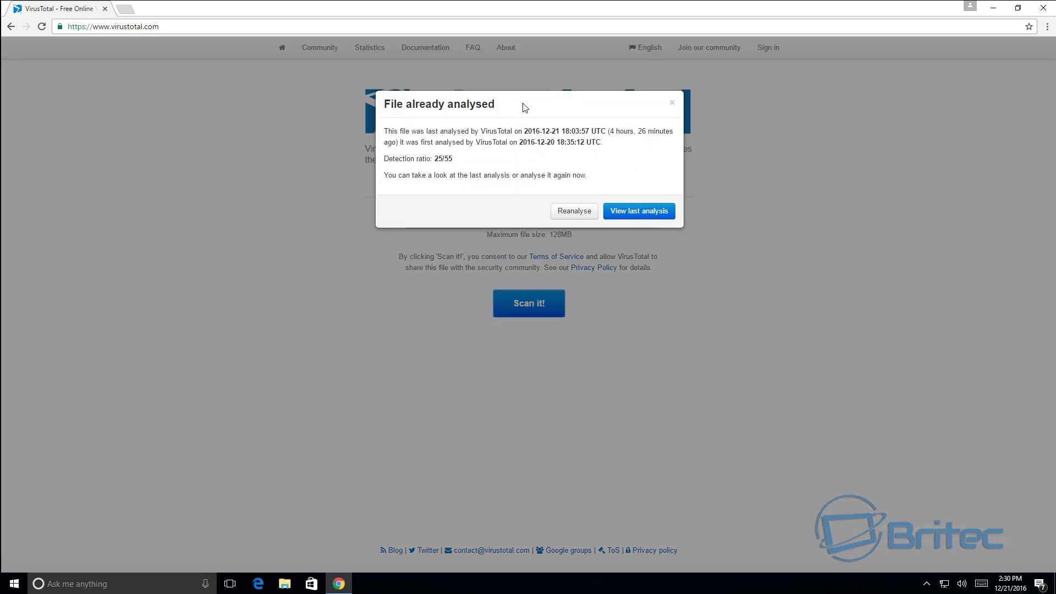
pyautogui.moveTo(523, 109)
pyautogui.mouseDown()
pyautogui.moveTo(510, 142)
pyautogui.moveTo(521, 119)
pyautogui.mouseUp()
pyautogui.click(521, 120)
pyautogui.click(637, 216)
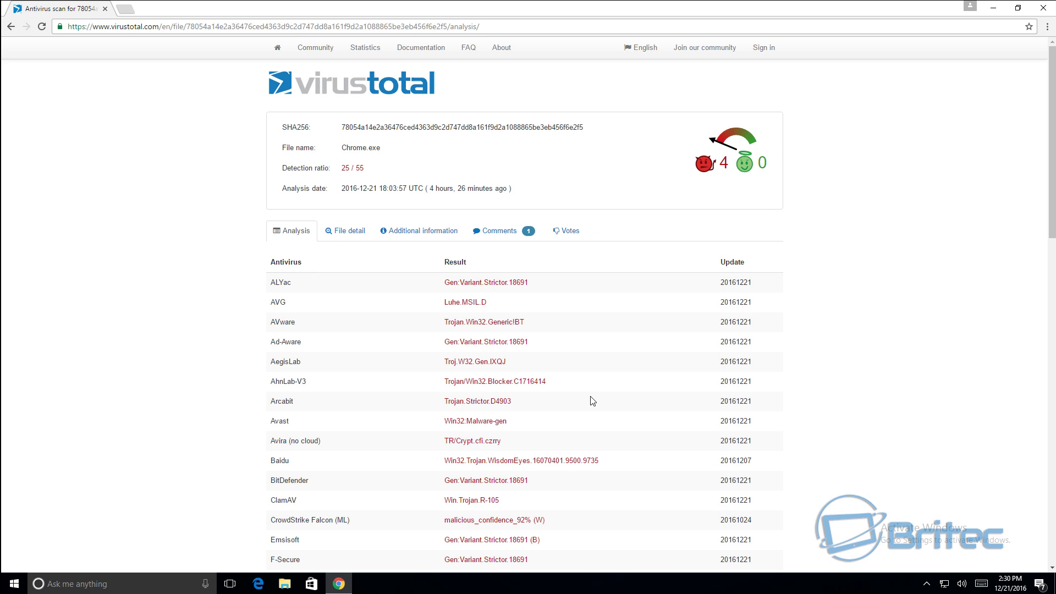
# Review the per-antivirus detections for Chrome.exe, then close the browser window
pyautogui.scroll(-2, 593, 400)
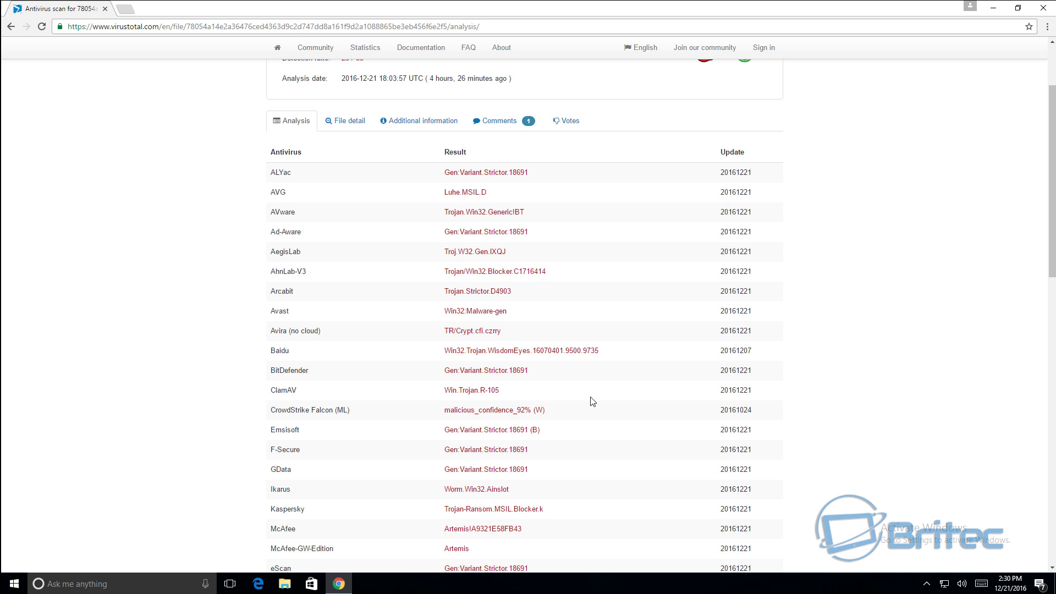
pyautogui.scroll(-1, 593, 401)
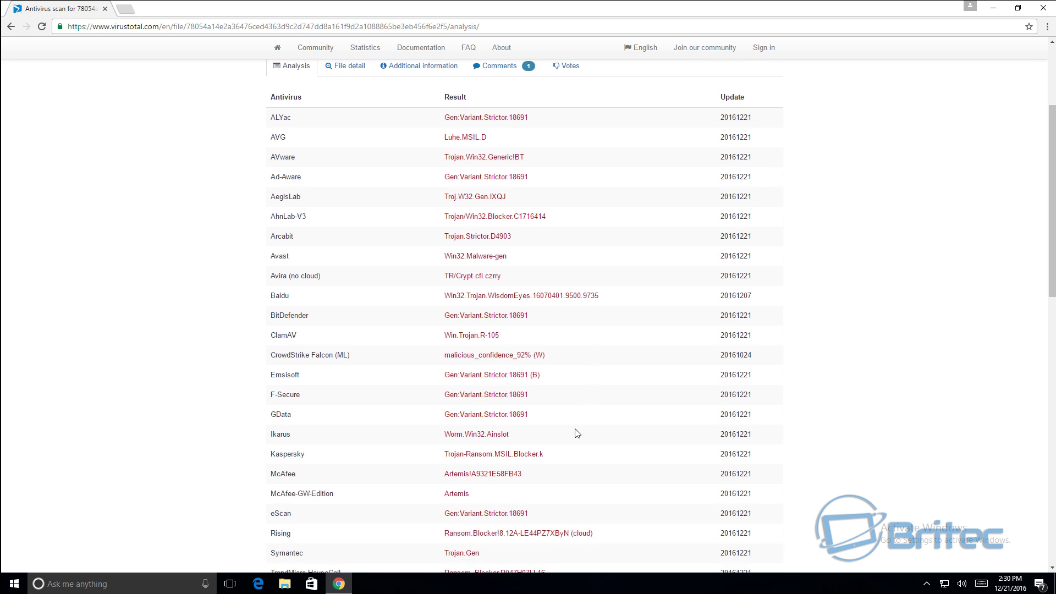
pyautogui.scroll(-2, 672, 424)
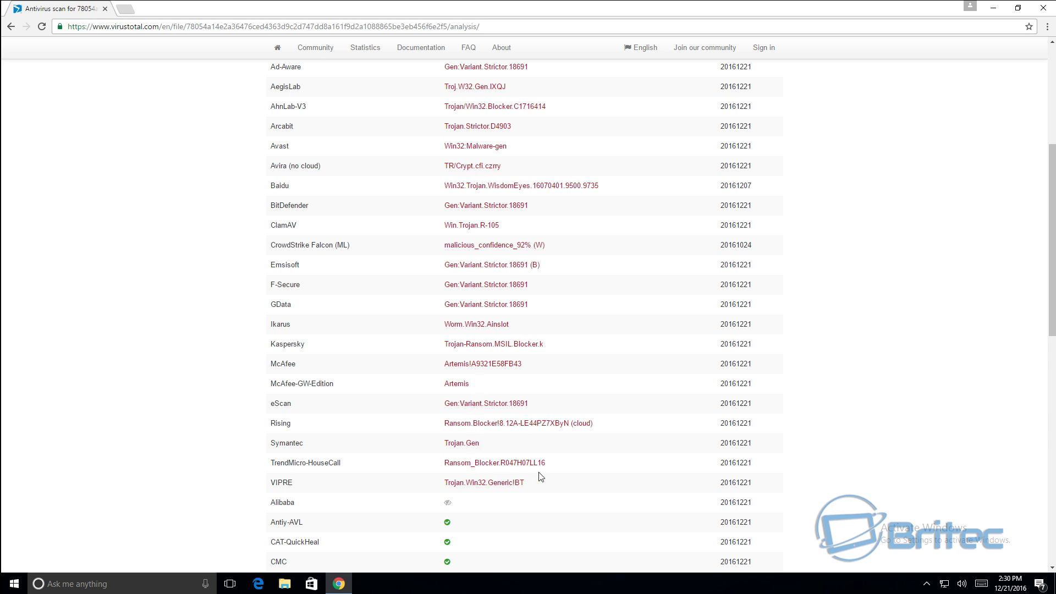
pyautogui.scroll(-1, 542, 473)
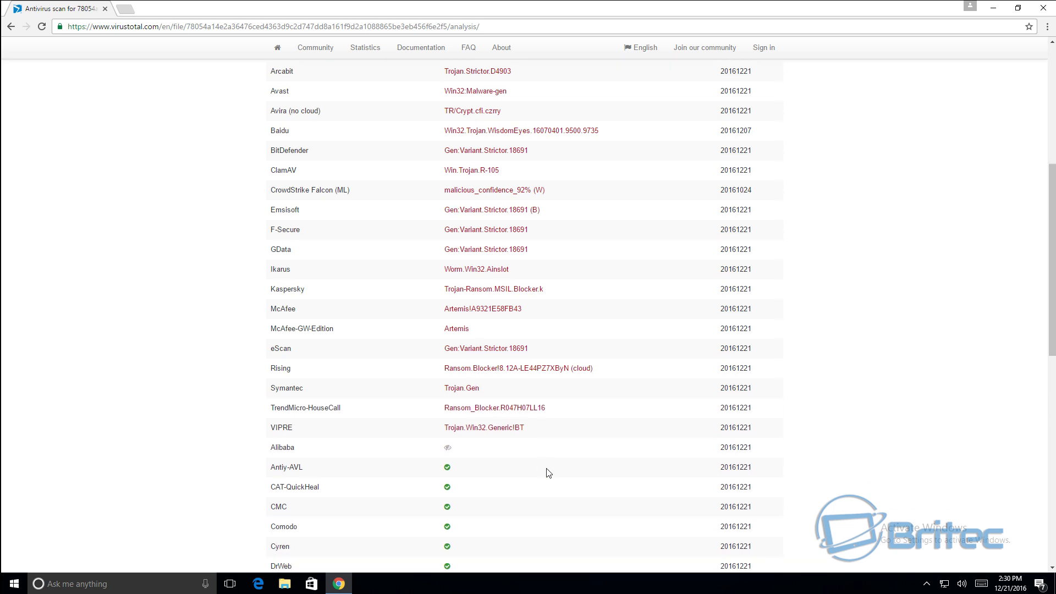
pyautogui.click(1043, 7)
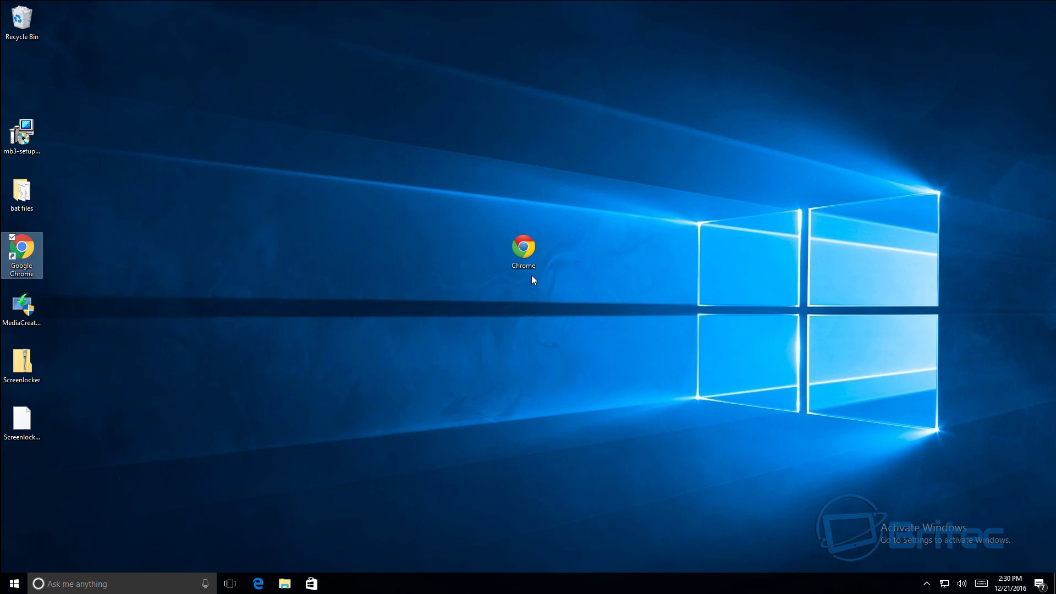
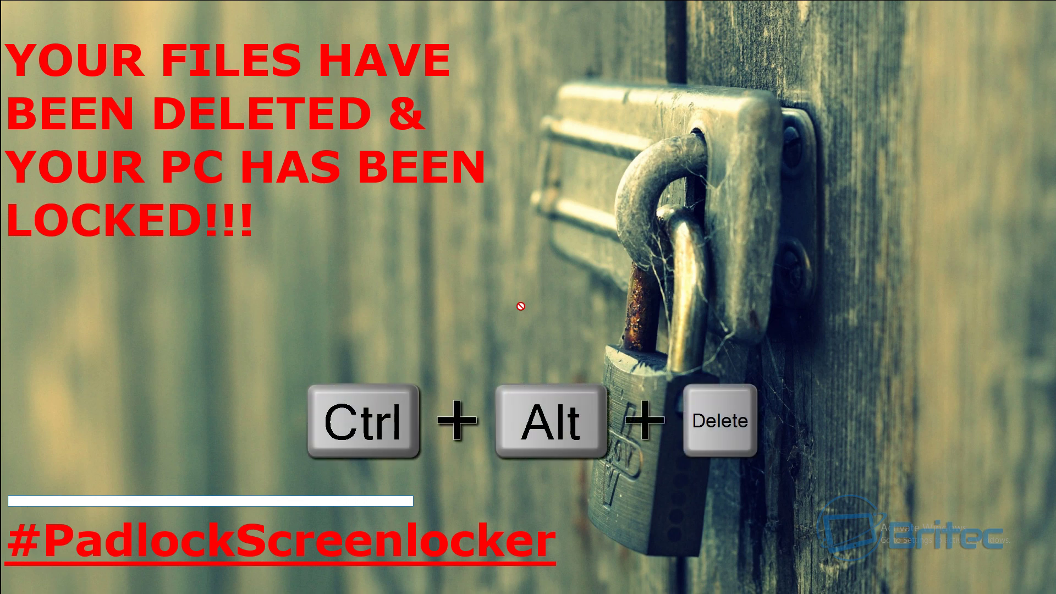
# Use Ctrl+Alt+Delete, then Shift-restart from the power menu to boot into recovery options
pyautogui.hotkey('ctrl', 'alt', 'Delete')
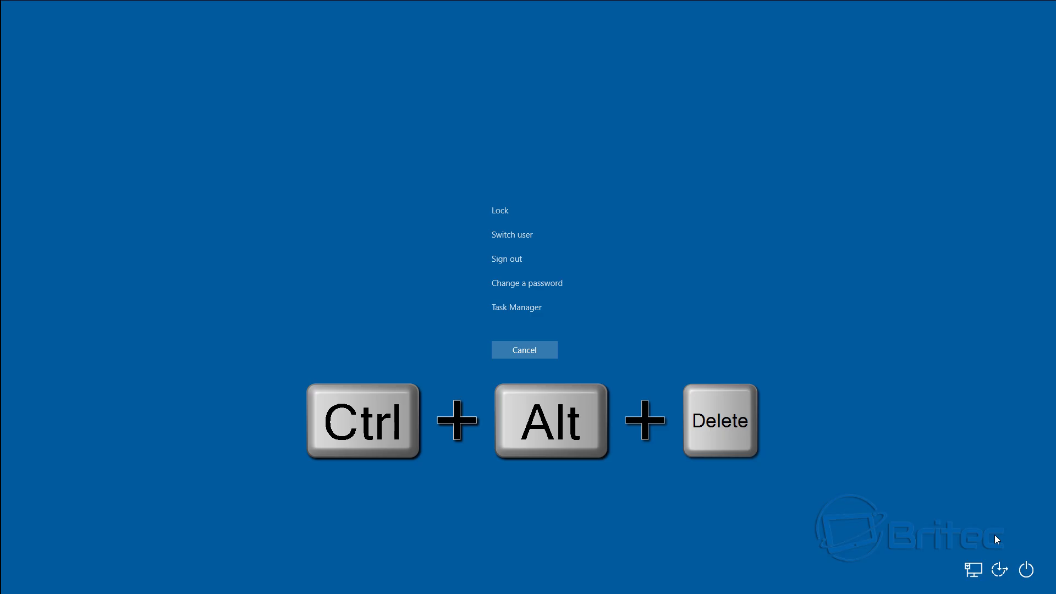
pyautogui.click(1028, 572)
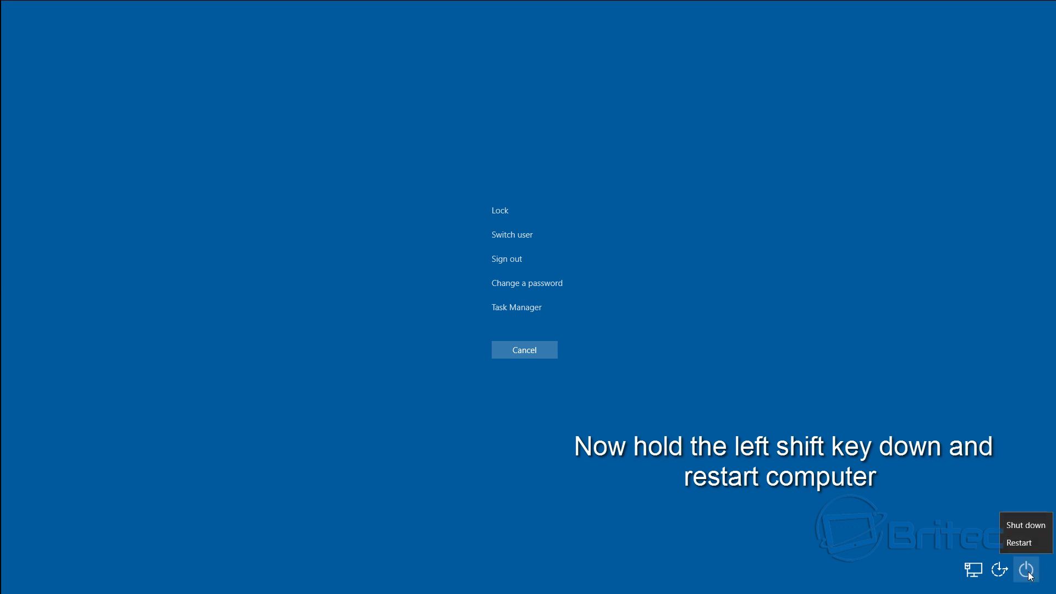
pyautogui.keyDown('shift'); pyautogui.click(1019, 542); pyautogui.keyUp('shift')
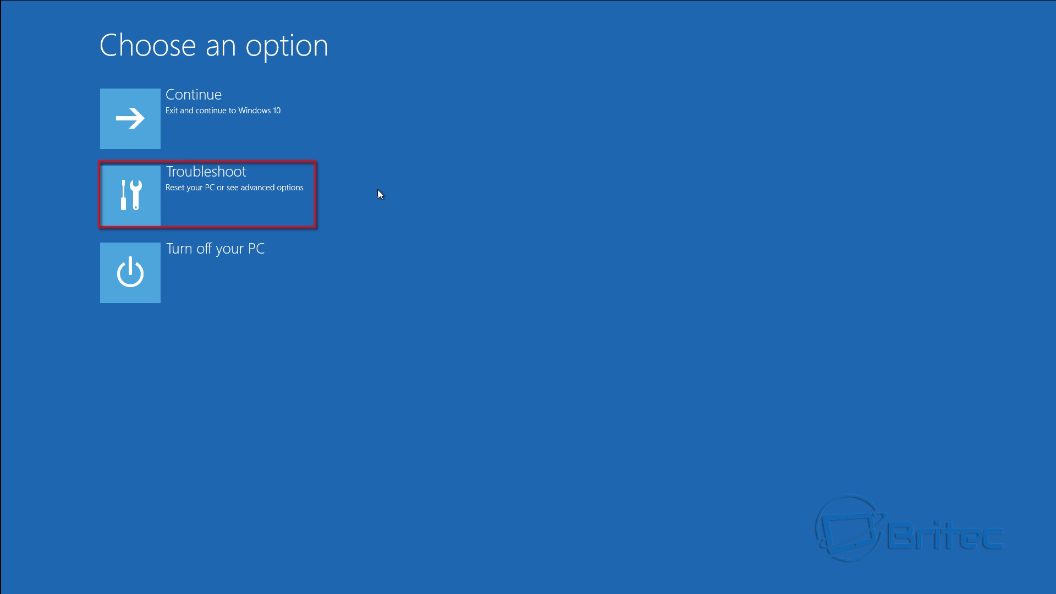
# Go through Troubleshoot and Advanced options to Startup Settings
pyautogui.click(263, 203)
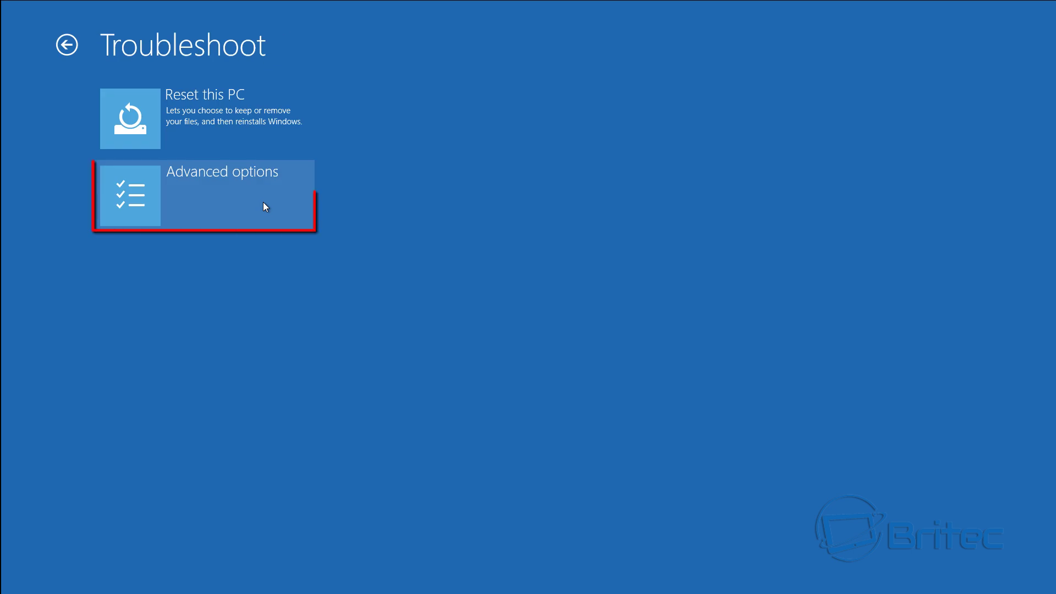
pyautogui.click(263, 203)
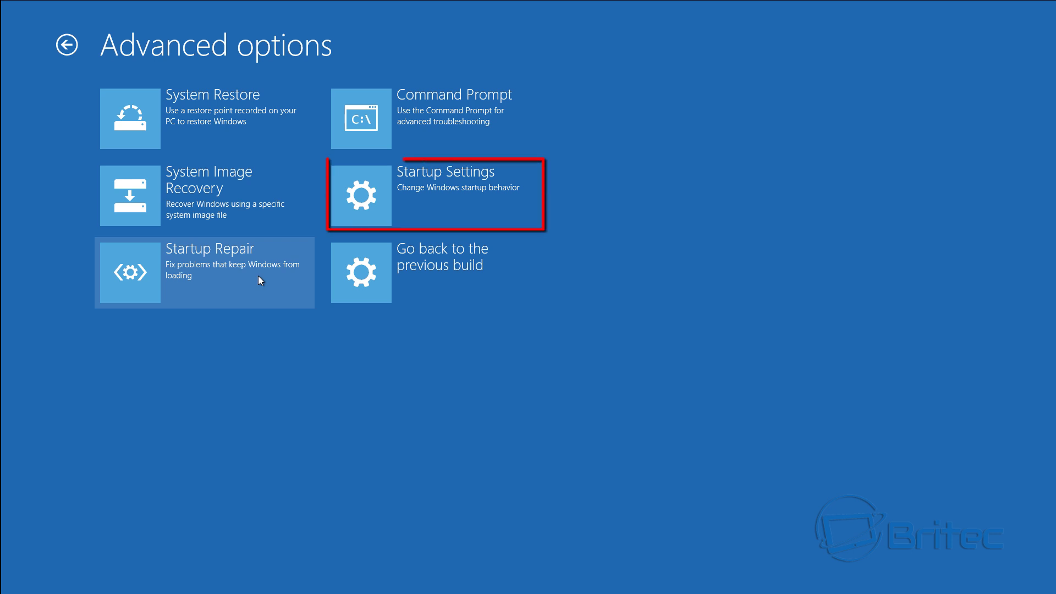
pyautogui.click(383, 207)
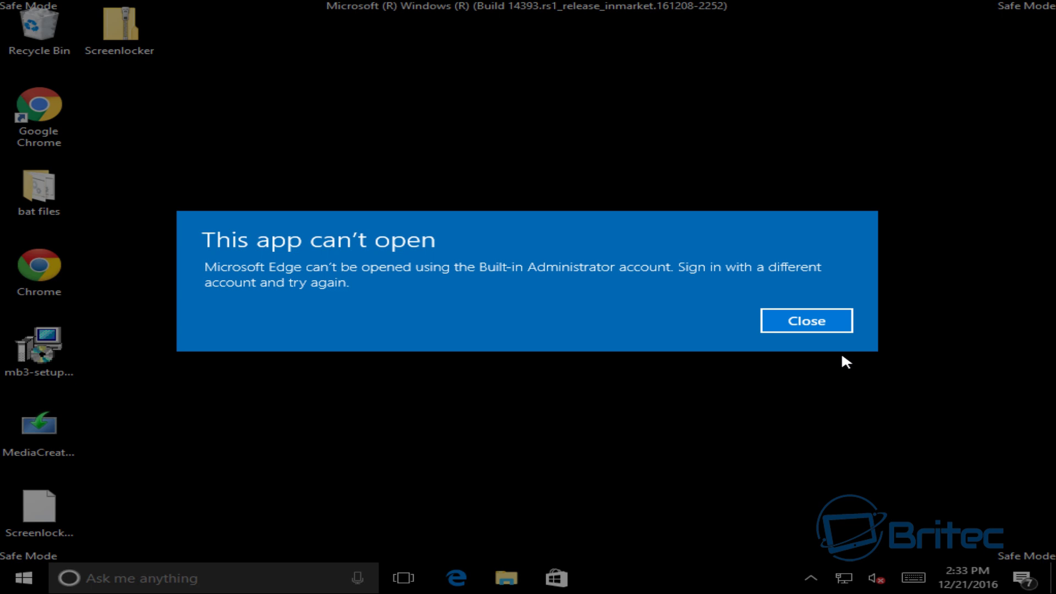
# Close the Edge error, delete the fake Chrome executable, and select the genuine Google Chrome shortcut
pyautogui.click(800, 326)
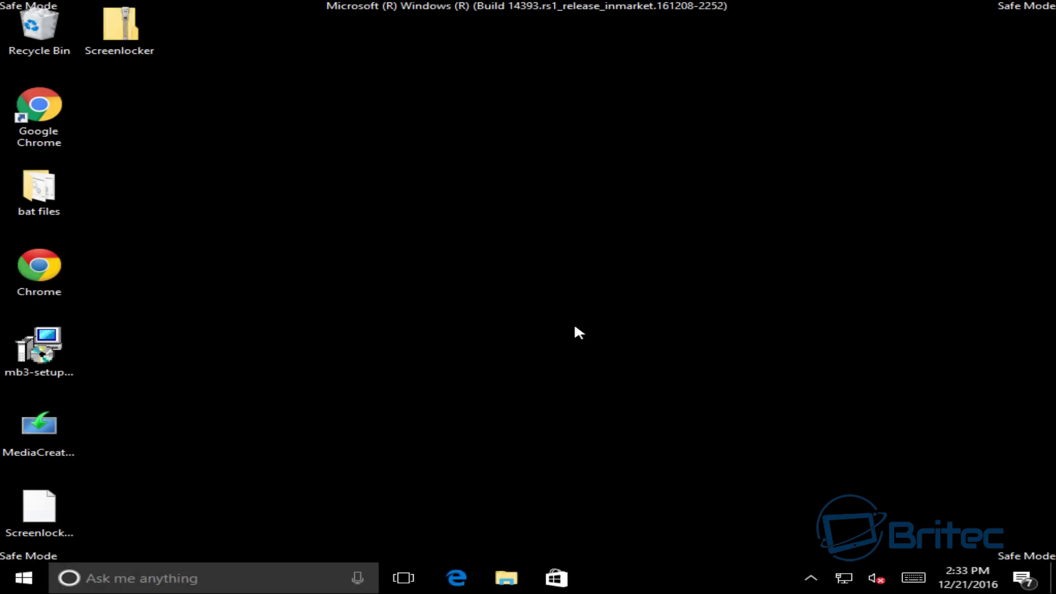
pyautogui.rightClick(53, 269)
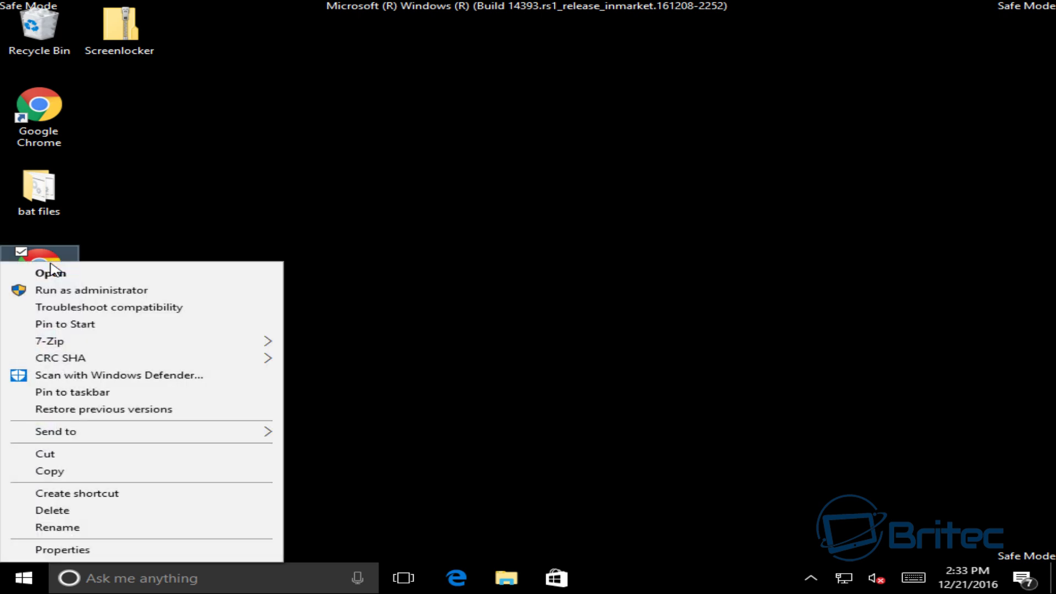
pyautogui.click(64, 510)
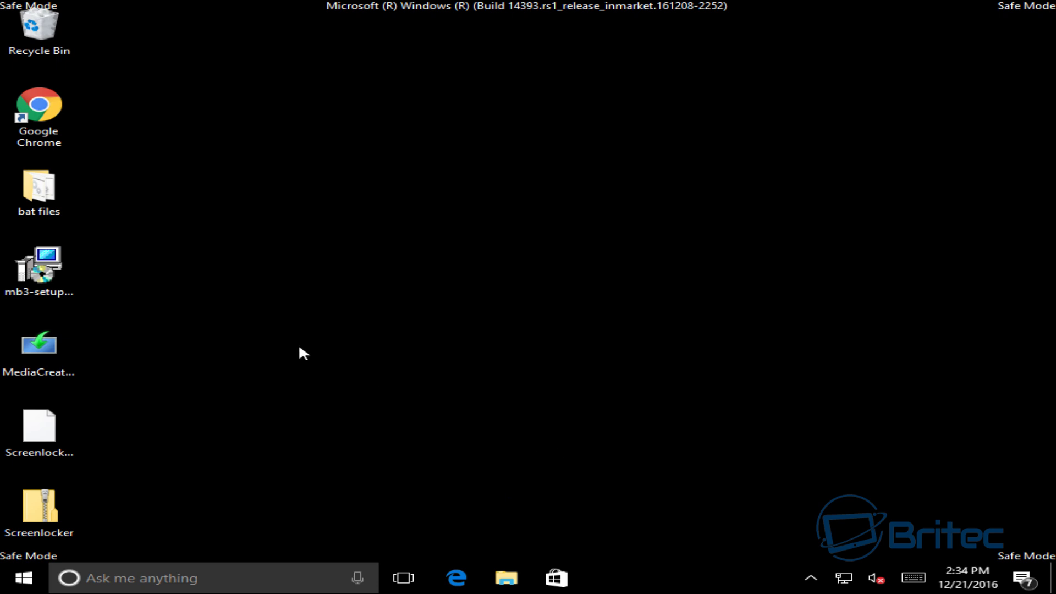
pyautogui.click(49, 112)
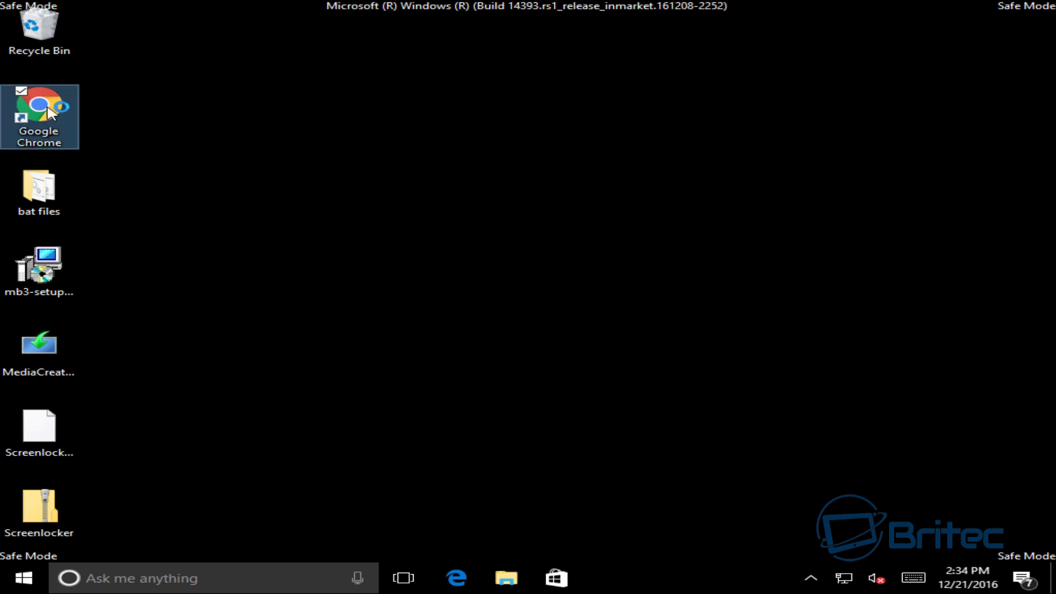
# Launch Google Chrome and search the web for 'malwarebytes'
pyautogui.doubleClick(49, 111)
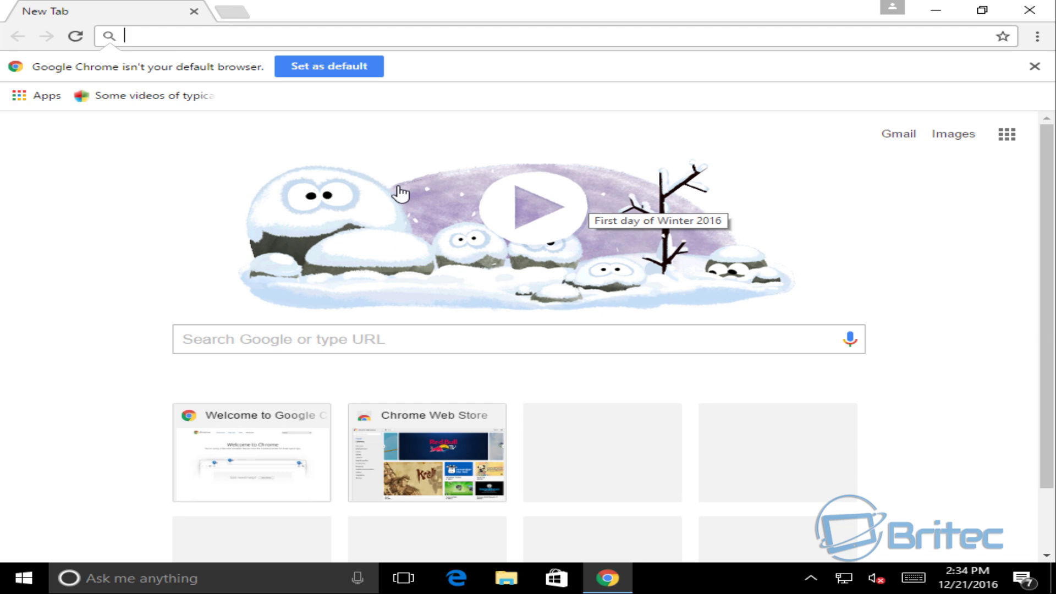
pyautogui.write('malwa')
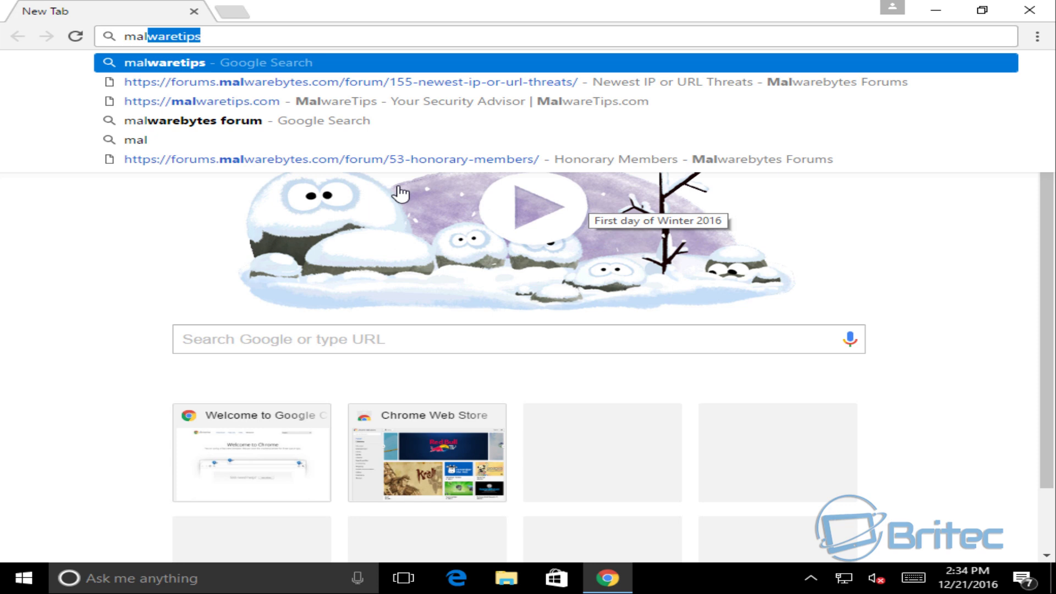
pyautogui.write('rebytes')
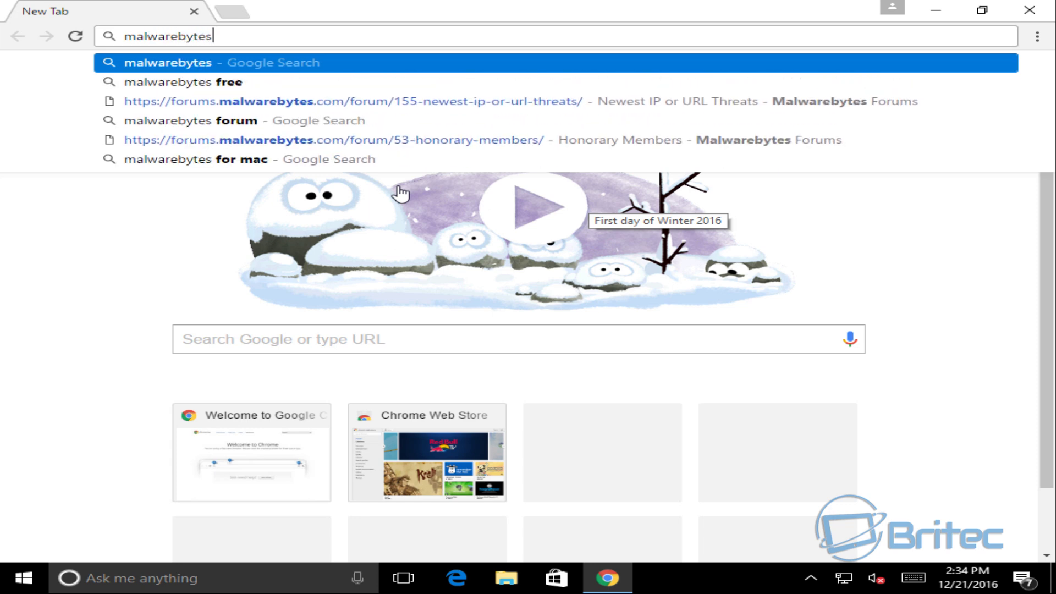
pyautogui.press('Return')
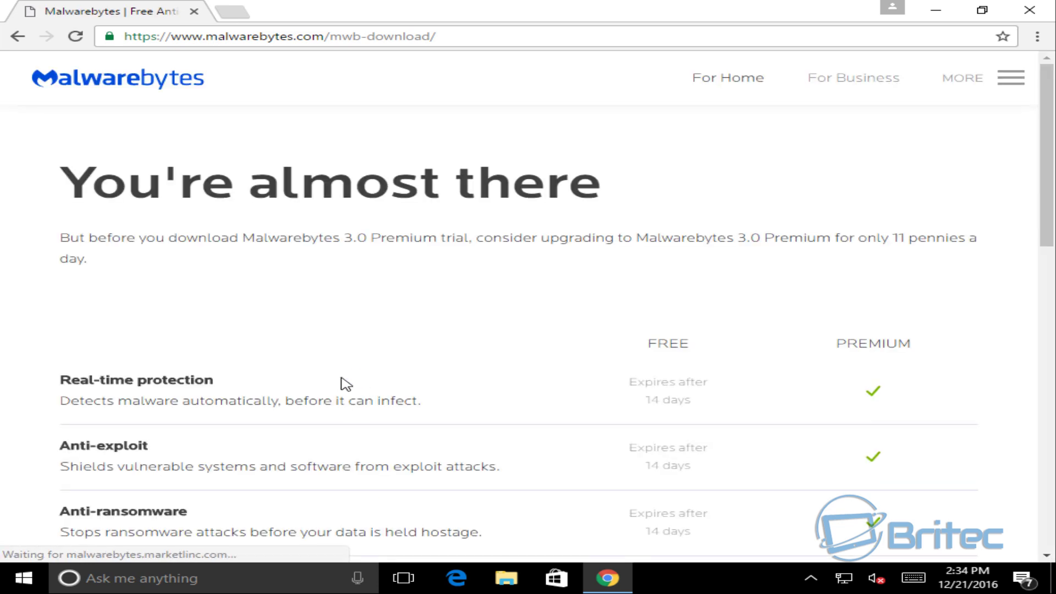
# Download the free Malwarebytes installer and run it from the download shelf
pyautogui.scroll(-6, 346, 383)
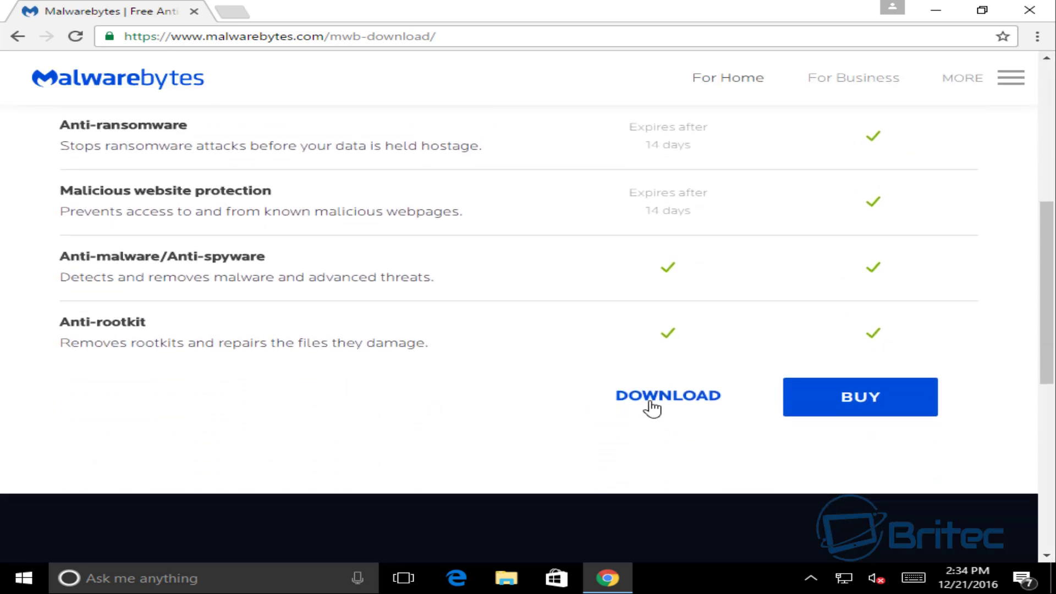
pyautogui.click(679, 406)
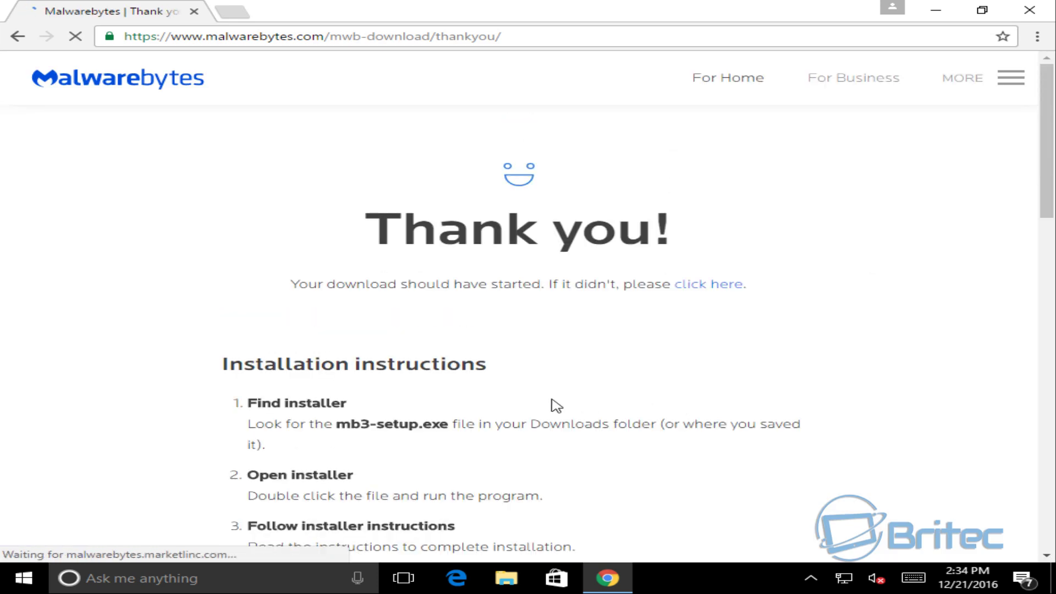
pyautogui.scroll(-3, 550, 399)
pyautogui.scroll(-2, 550, 399)
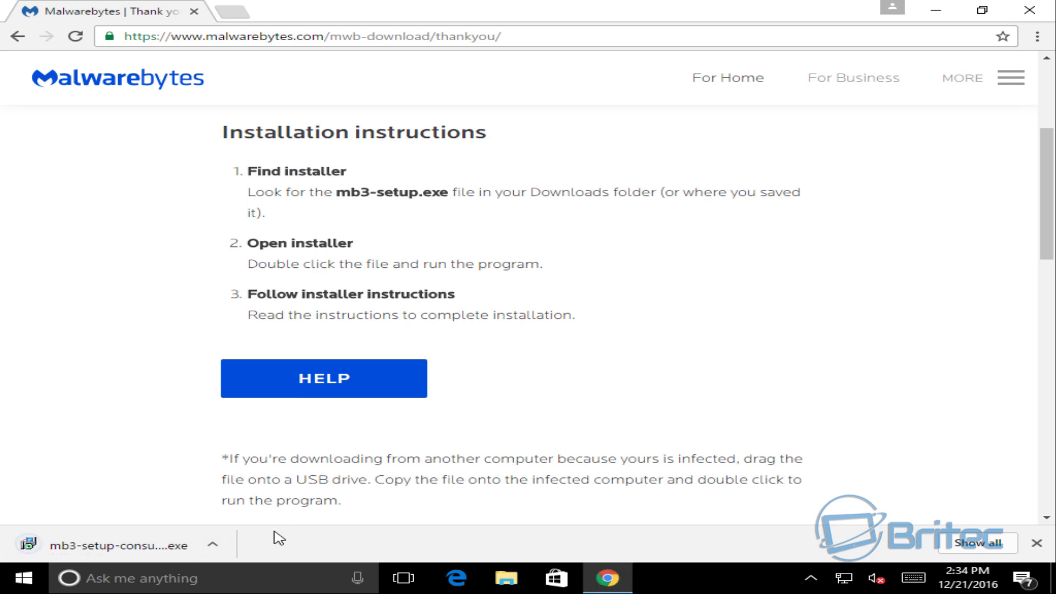
pyautogui.click(135, 546)
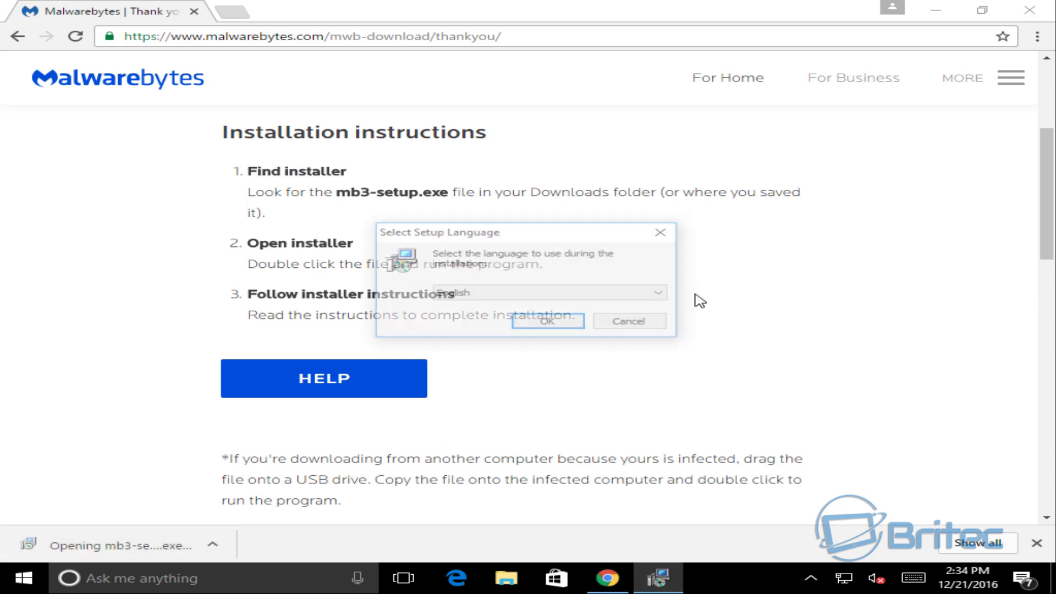
# Install Malwarebytes in English with default settings, then start a Scan Now
pyautogui.click(537, 325)
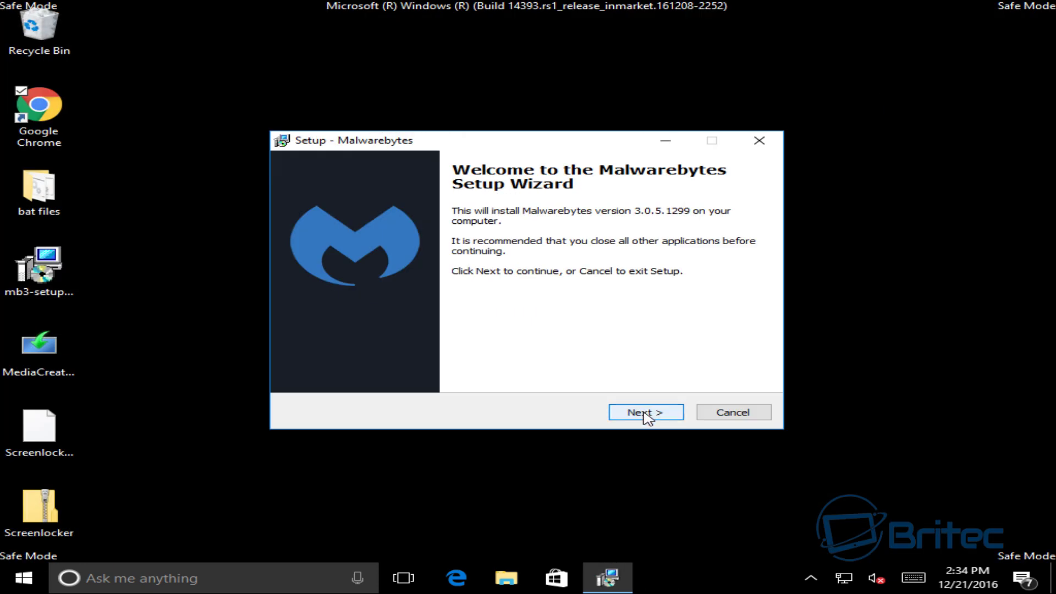
pyautogui.click(644, 413)
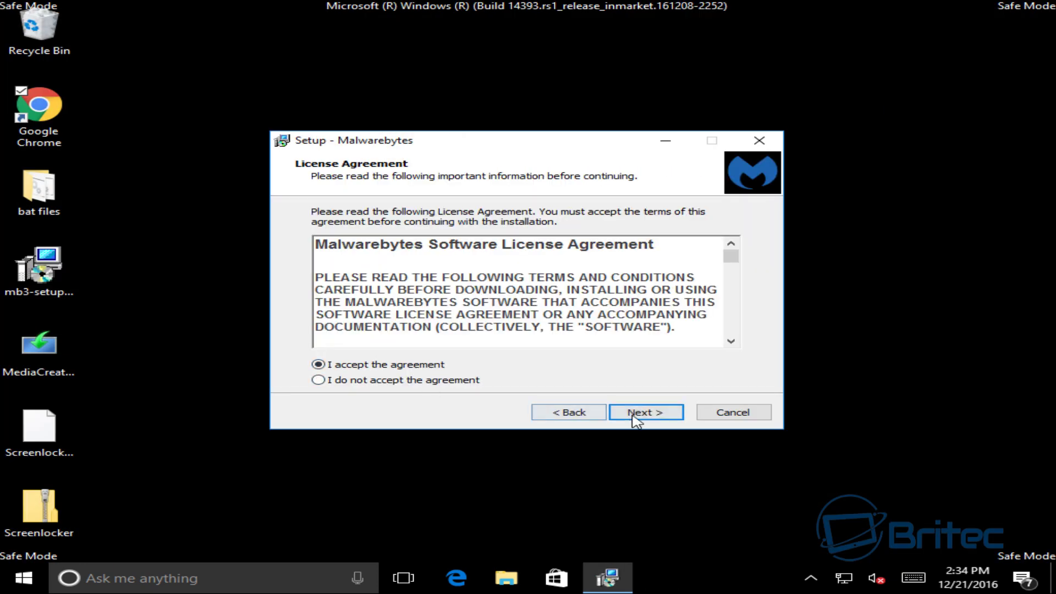
pyautogui.click(645, 414)
pyautogui.click(644, 414)
pyautogui.click(645, 414)
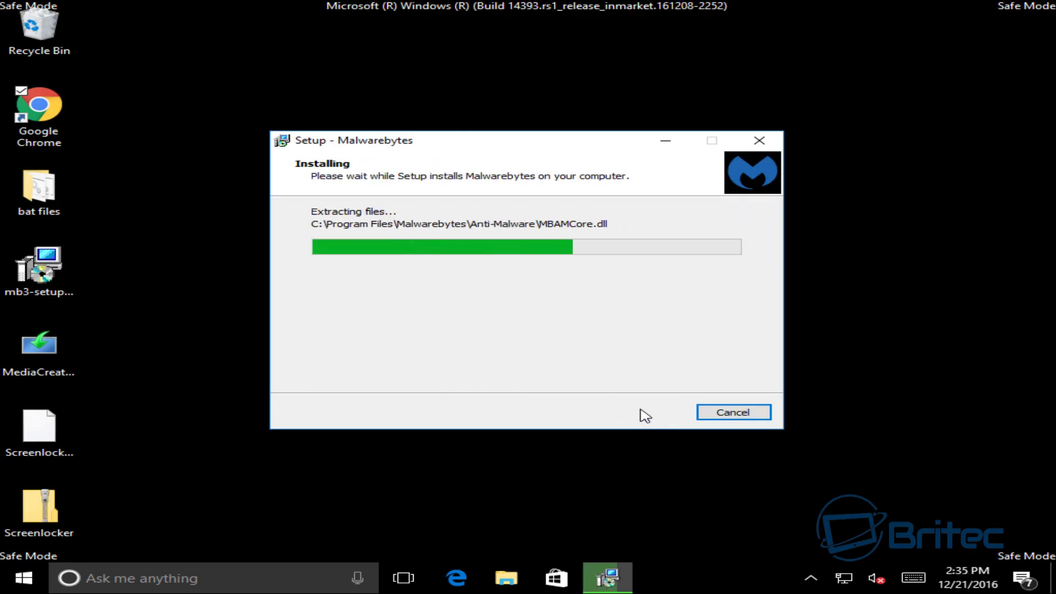
pyautogui.click(645, 414)
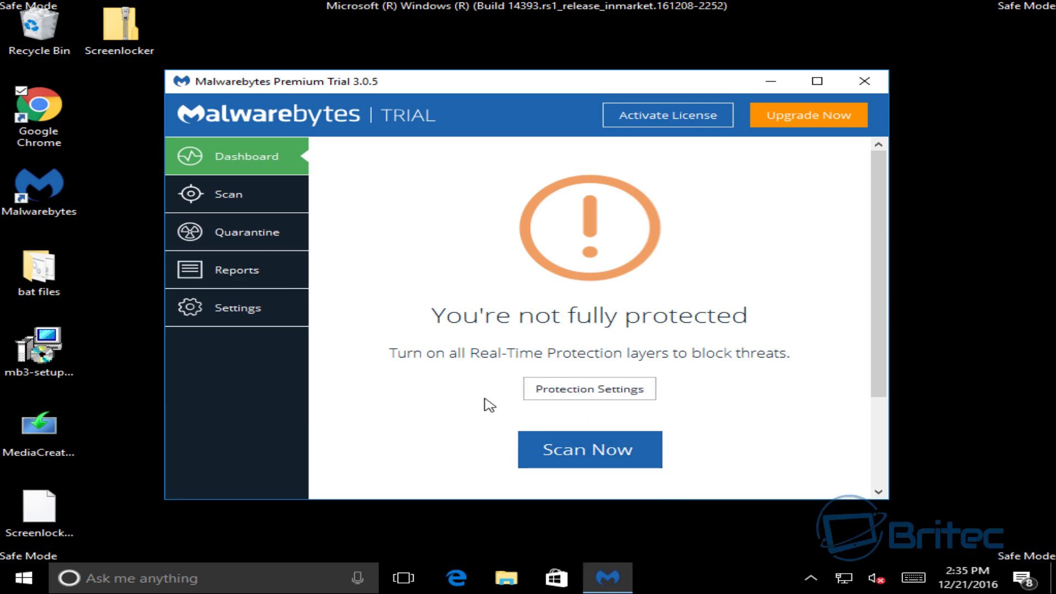
pyautogui.click(558, 450)
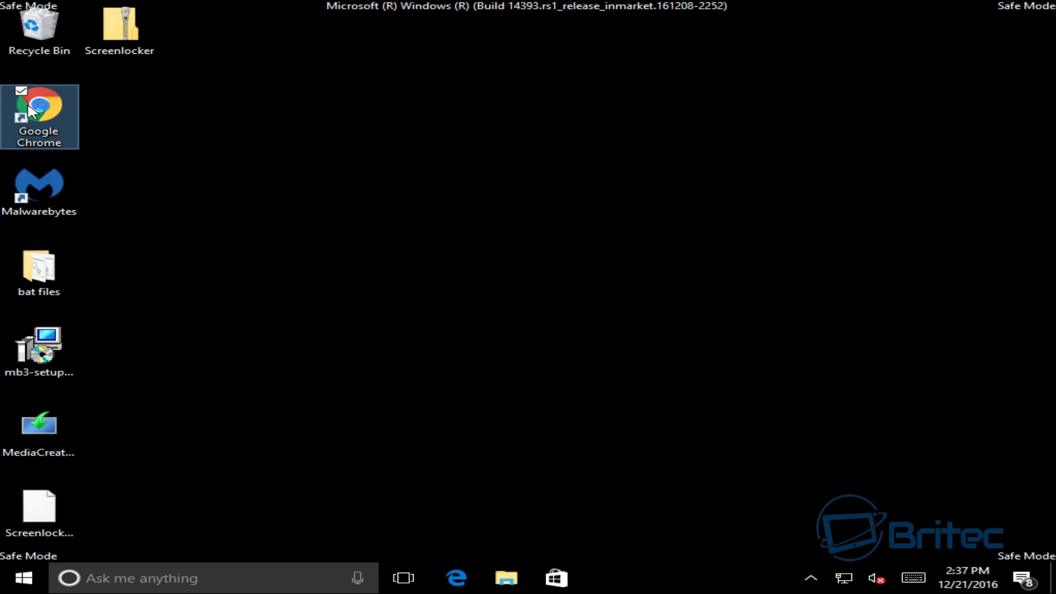
# Search 'autoruns' in Chrome, download Autoruns.zip from Microsoft's Sysinternals page, and open it
pyautogui.doubleClick(30, 110)
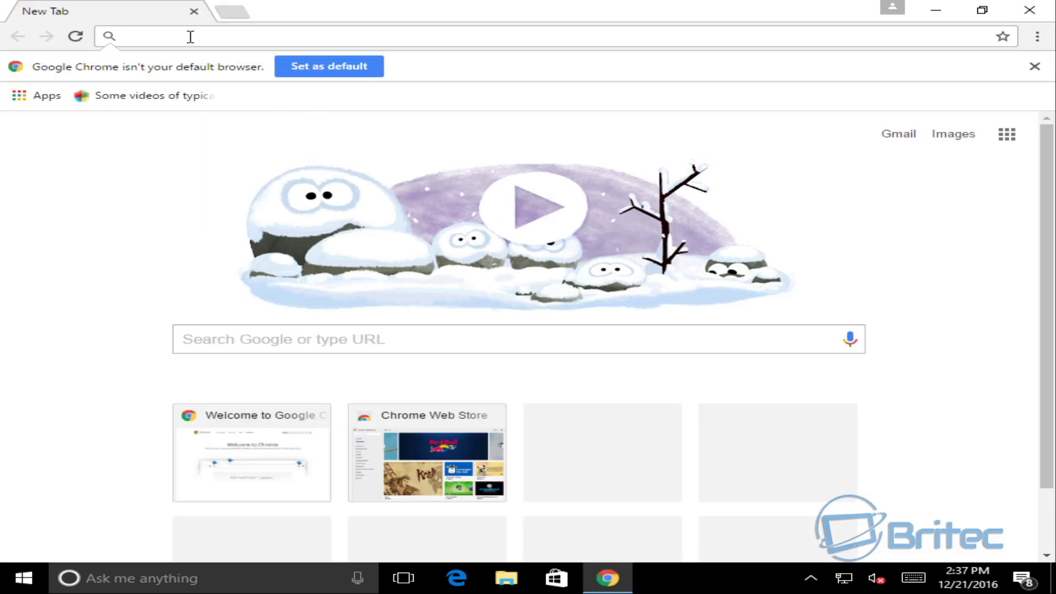
pyautogui.write('autorun')
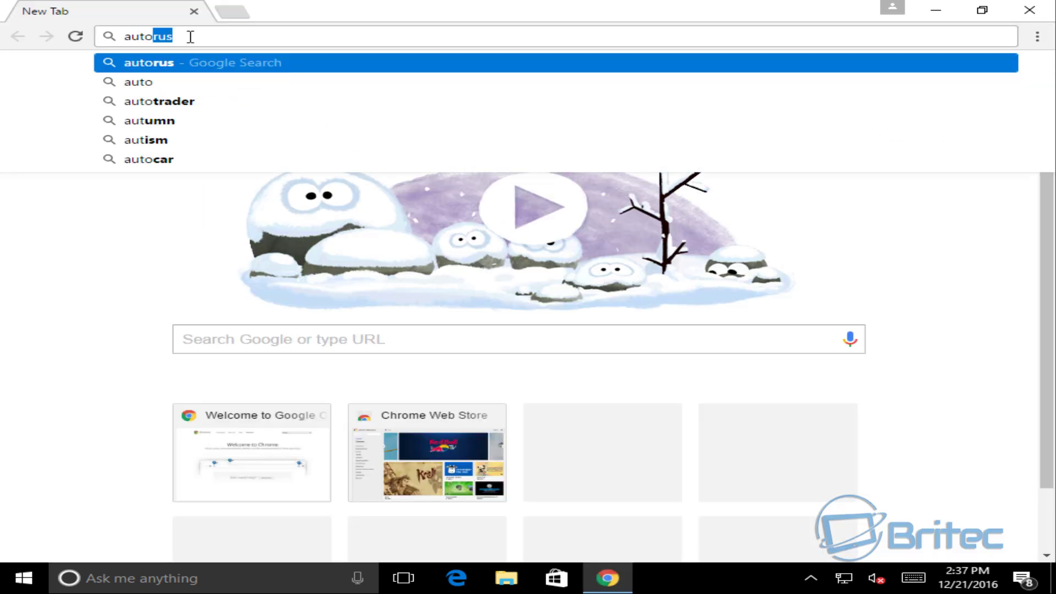
pyautogui.write('s')
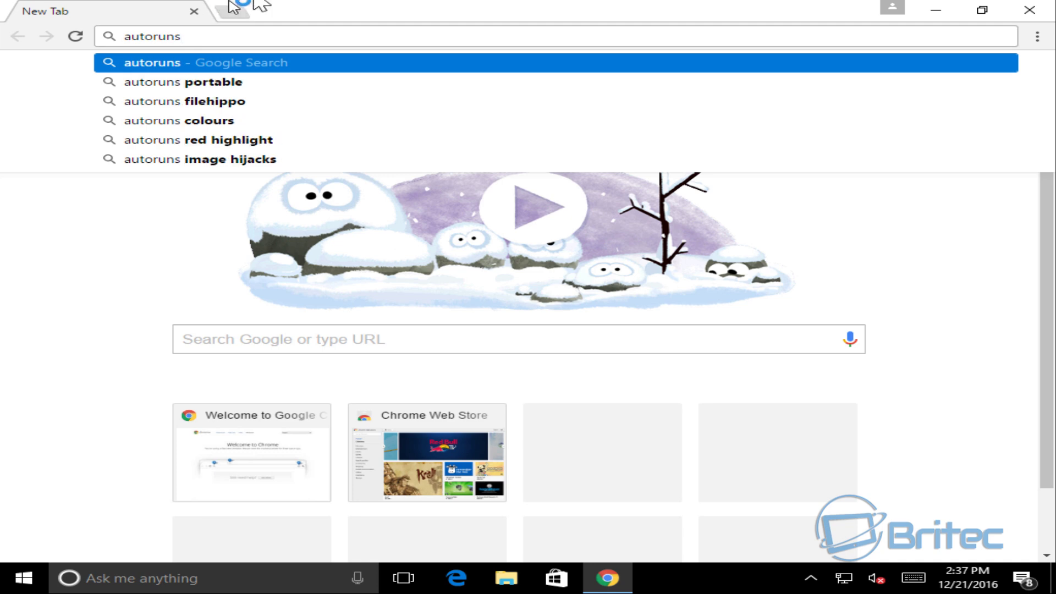
pyautogui.press('Return')
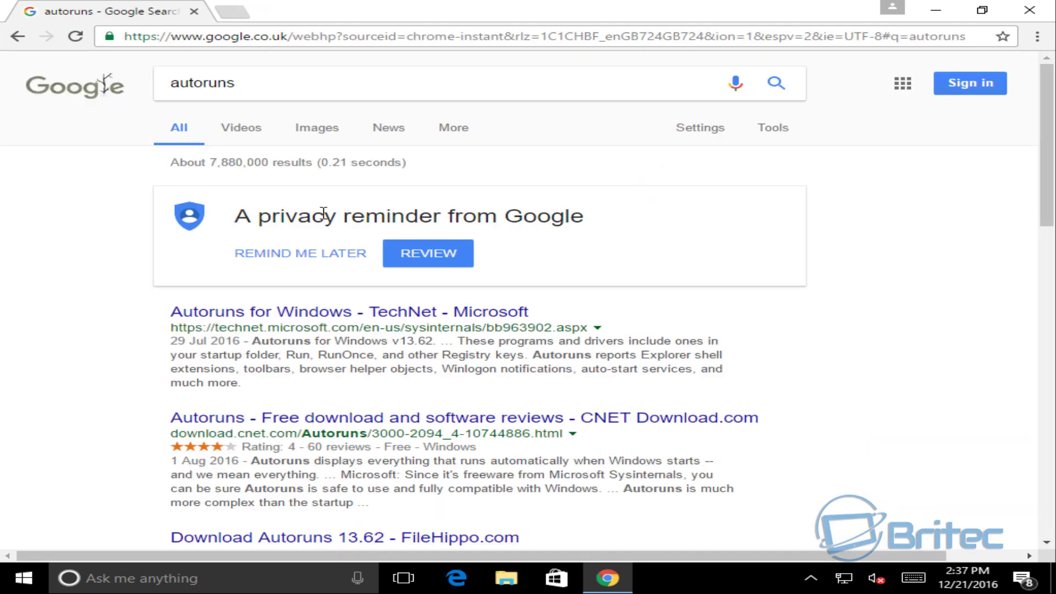
pyautogui.click(432, 311)
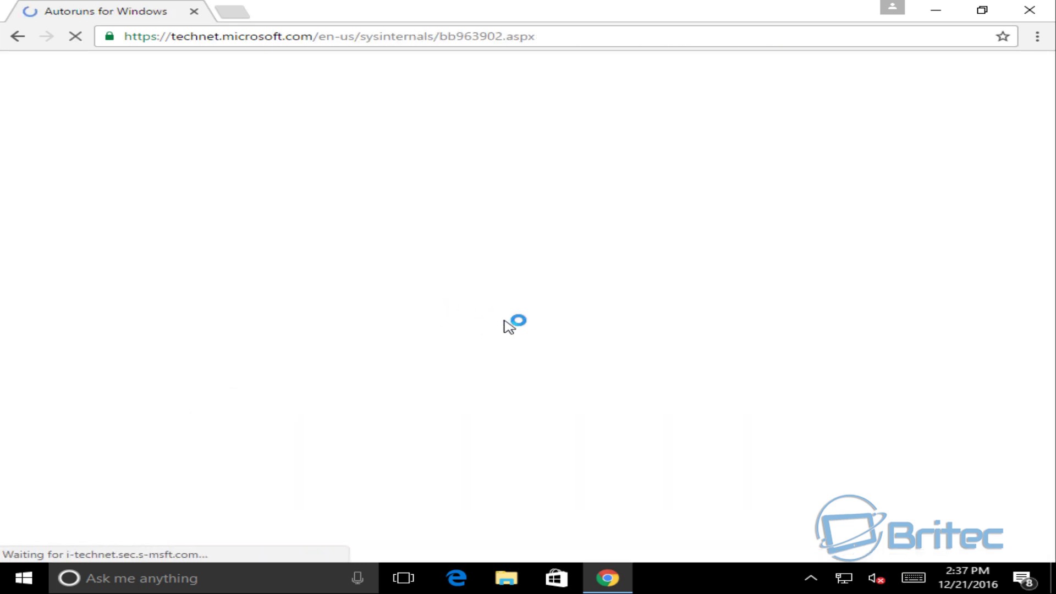
pyautogui.click(899, 254)
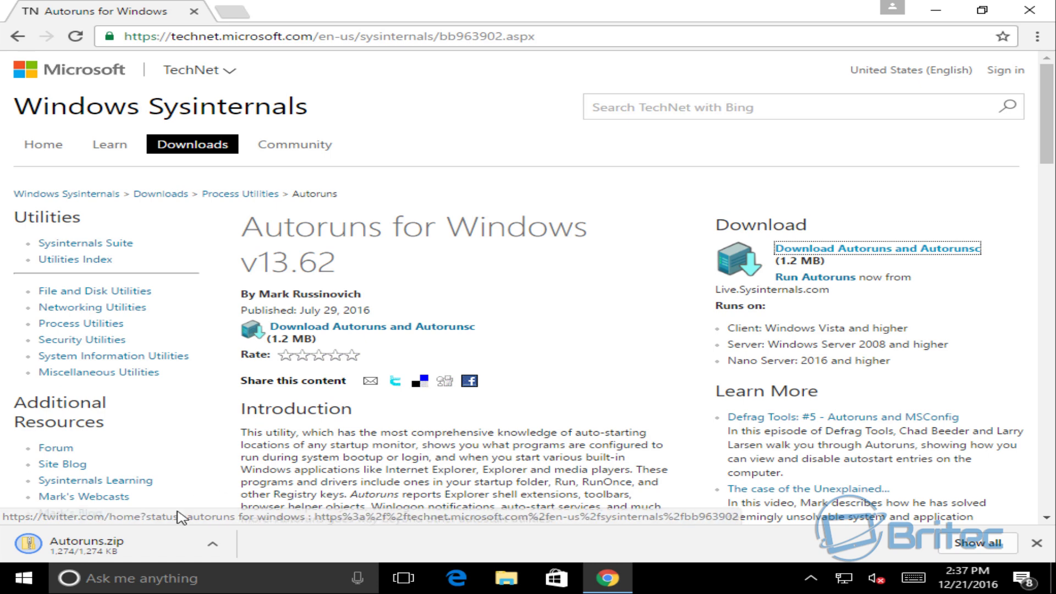
pyautogui.click(113, 543)
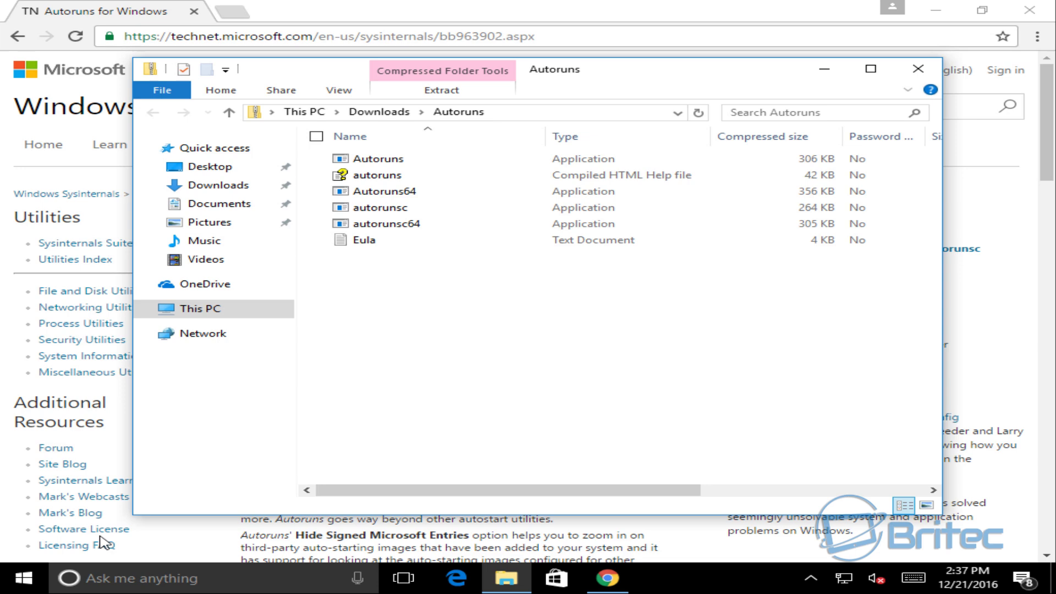
# Minimize Chrome, drag Autoruns64 from the zip onto the desktop, then minimize the archive window
pyautogui.click(936, 10)
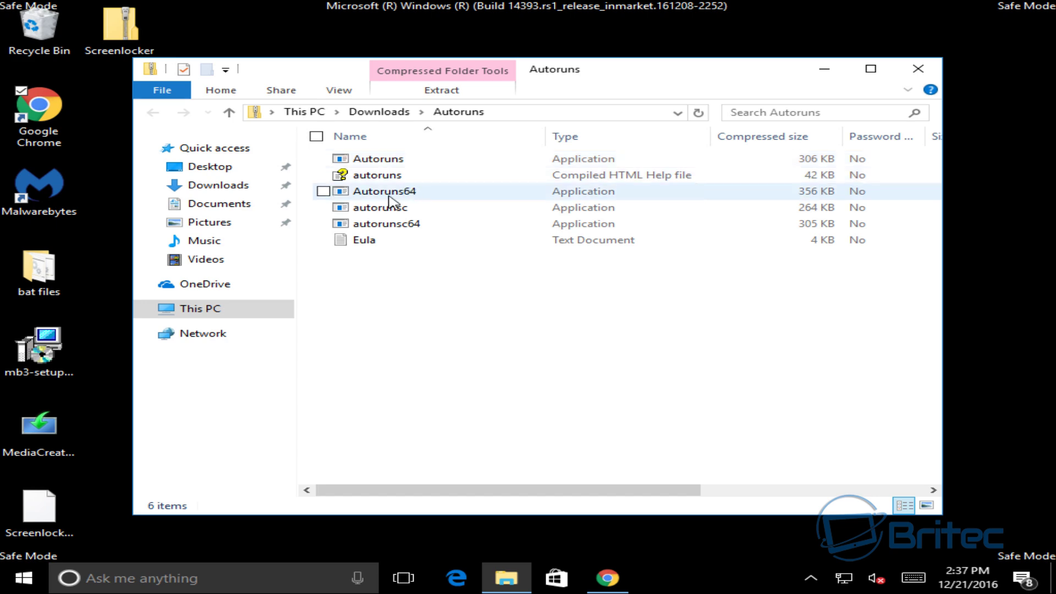
pyautogui.moveTo(388, 197); pyautogui.dragTo(995, 208)
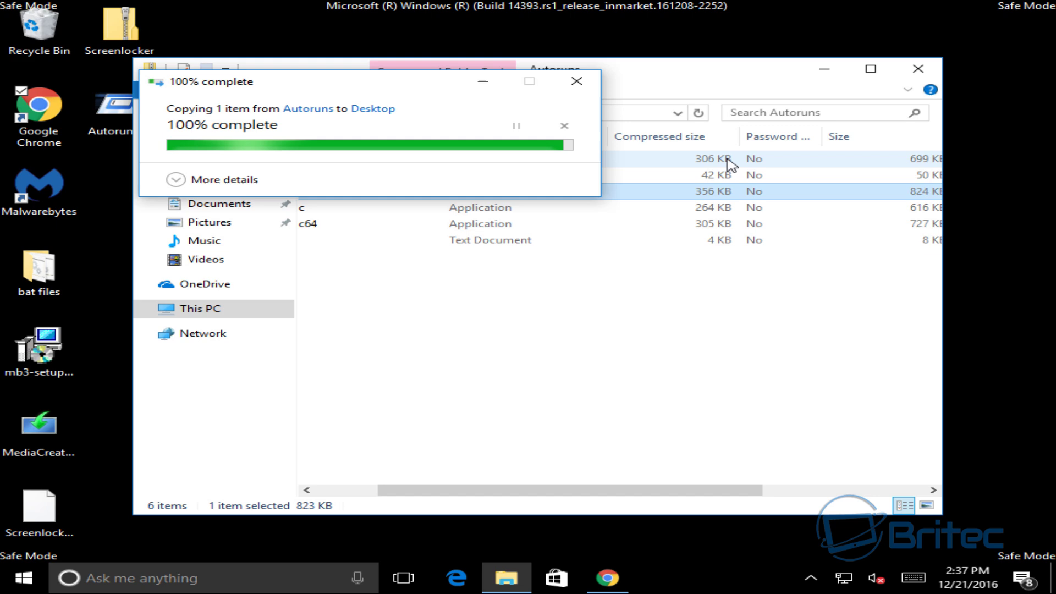
pyautogui.click(804, 68)
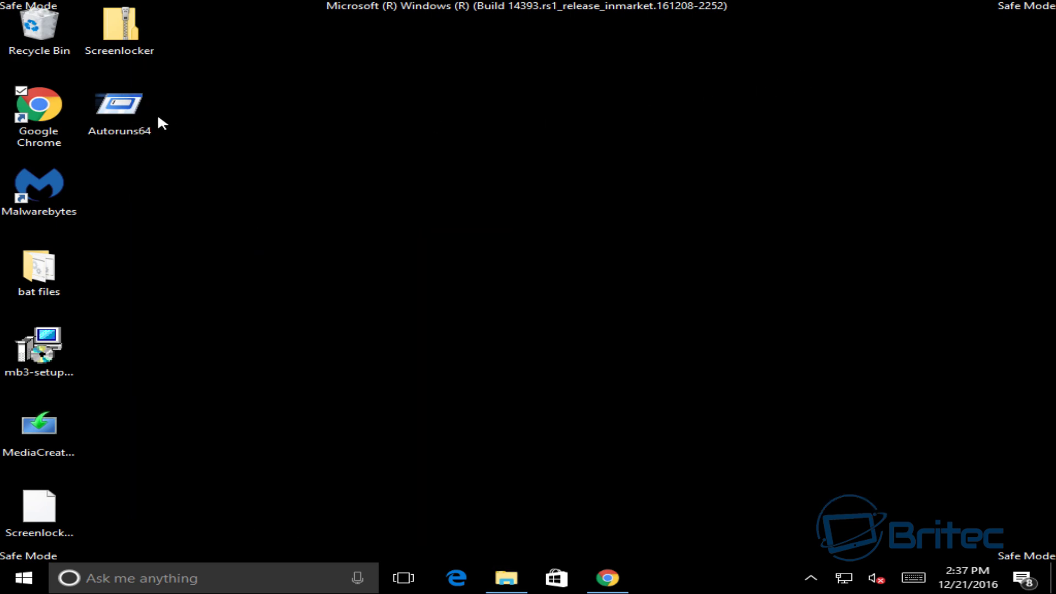
# Launch Autoruns64, accept the licence, maximize it, and pick out the file-not-found Google Chrome entry
pyautogui.doubleClick(118, 107)
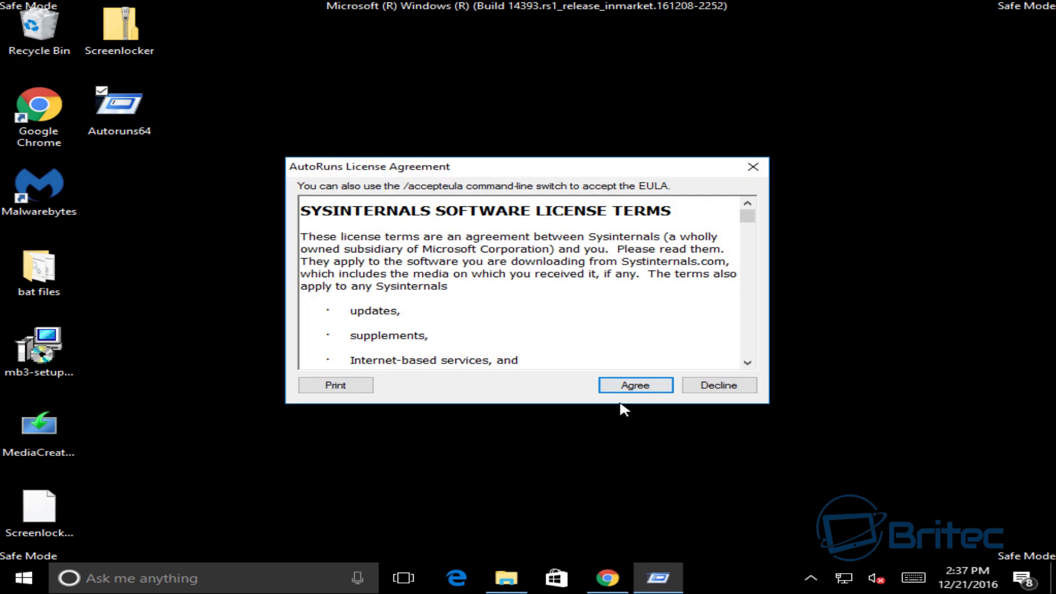
pyautogui.click(632, 385)
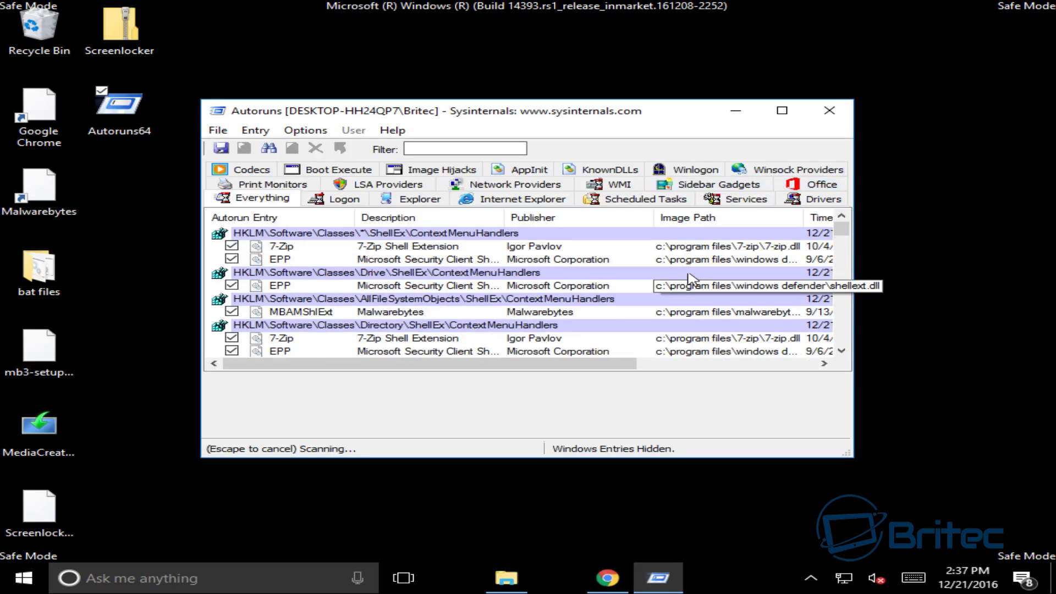
pyautogui.click(782, 110)
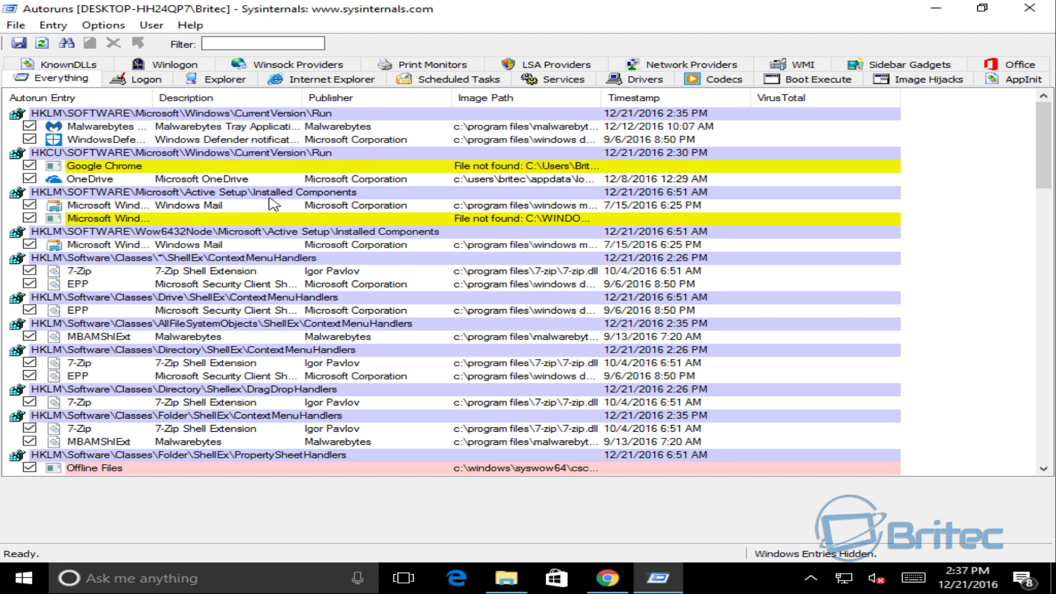
pyautogui.click(369, 167)
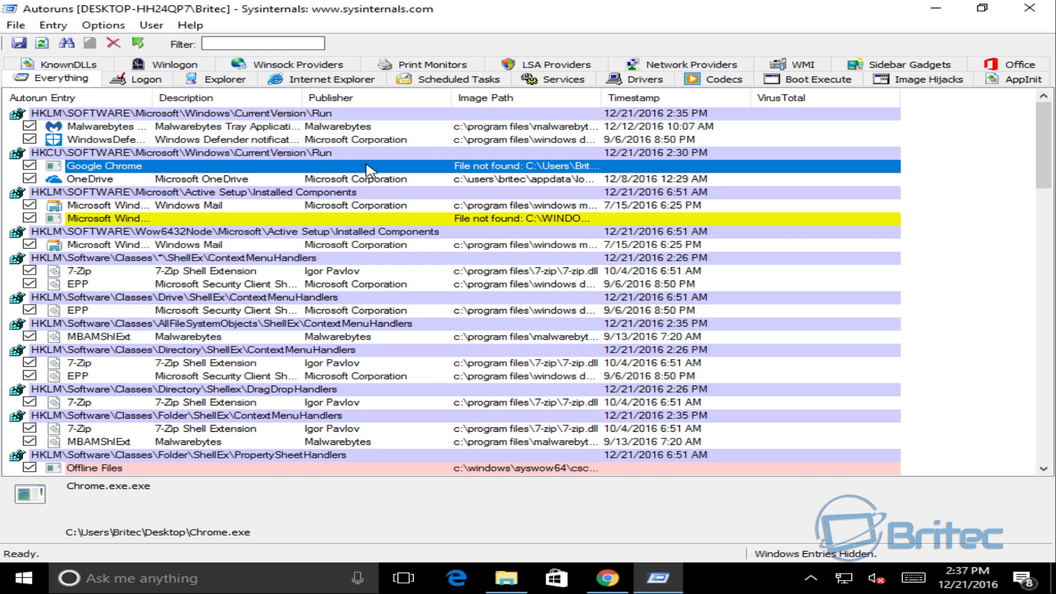
pyautogui.rightClick(369, 169)
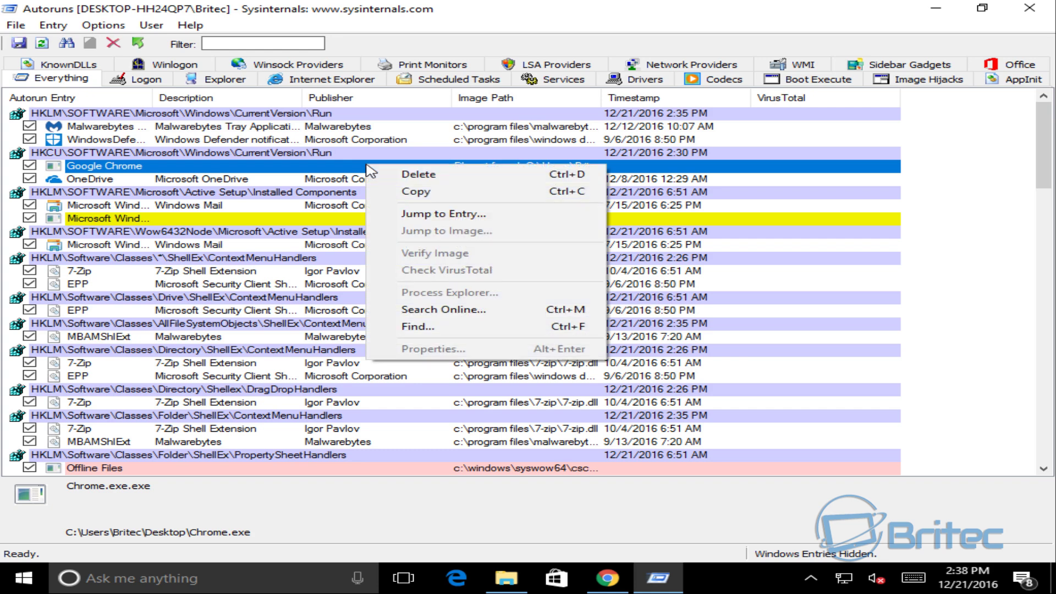
# Jump to the Run key, delete the Google Chrome value, and close Registry Editor
pyautogui.click(445, 214)
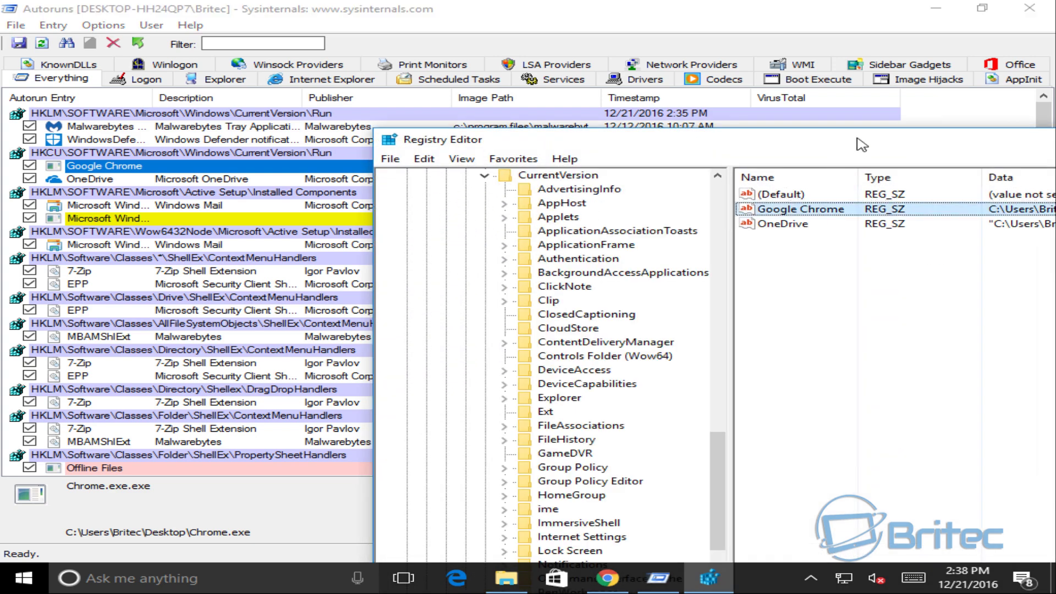
pyautogui.moveTo(862, 145); pyautogui.dragTo(579, 75)
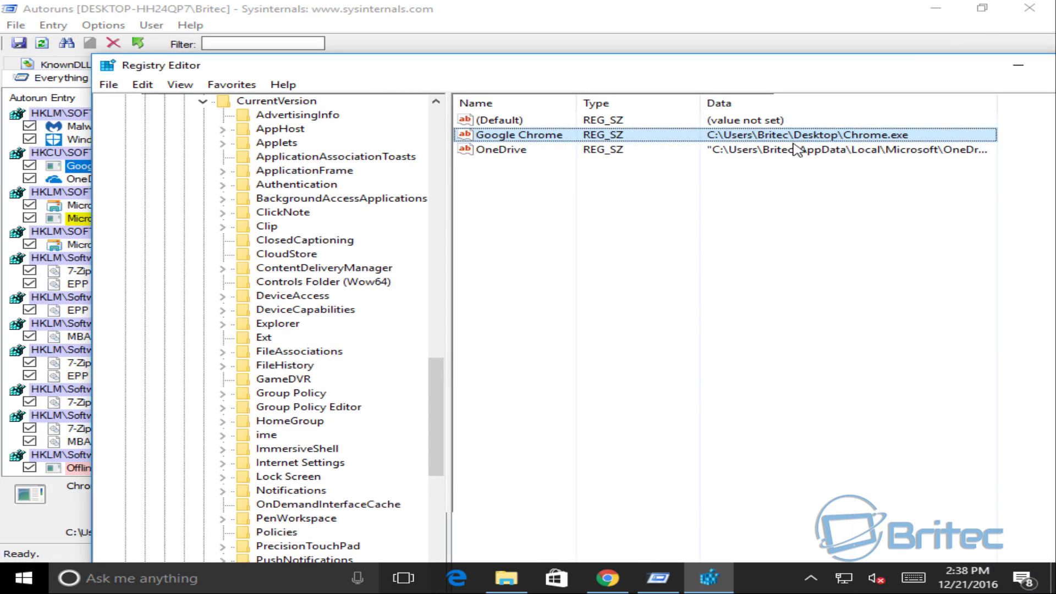
pyautogui.rightClick(491, 137)
pyautogui.click(589, 177)
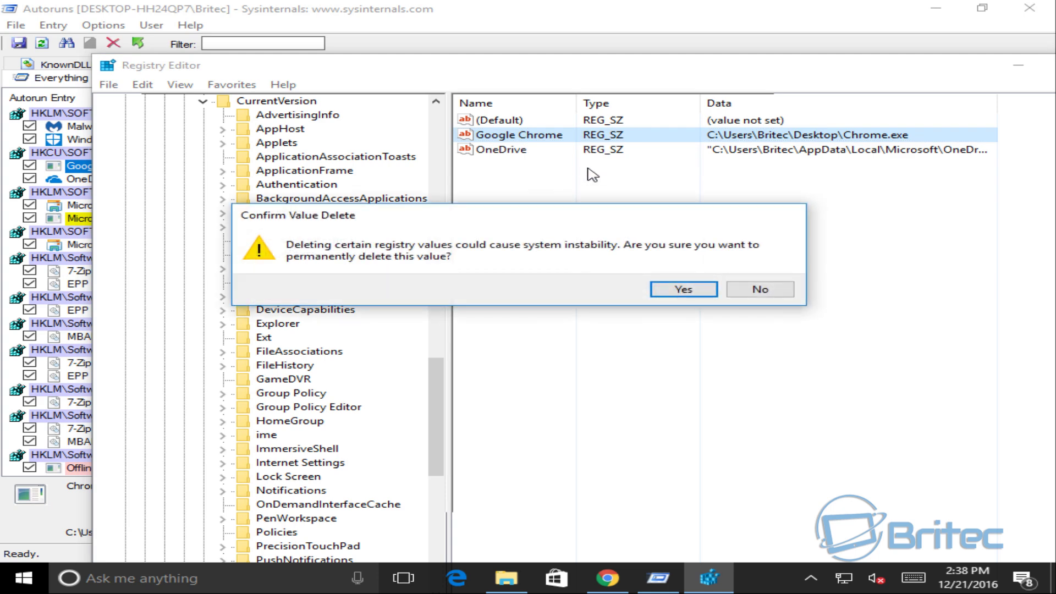
pyautogui.click(684, 290)
pyautogui.moveTo(1010, 53); pyautogui.dragTo(884, 71)
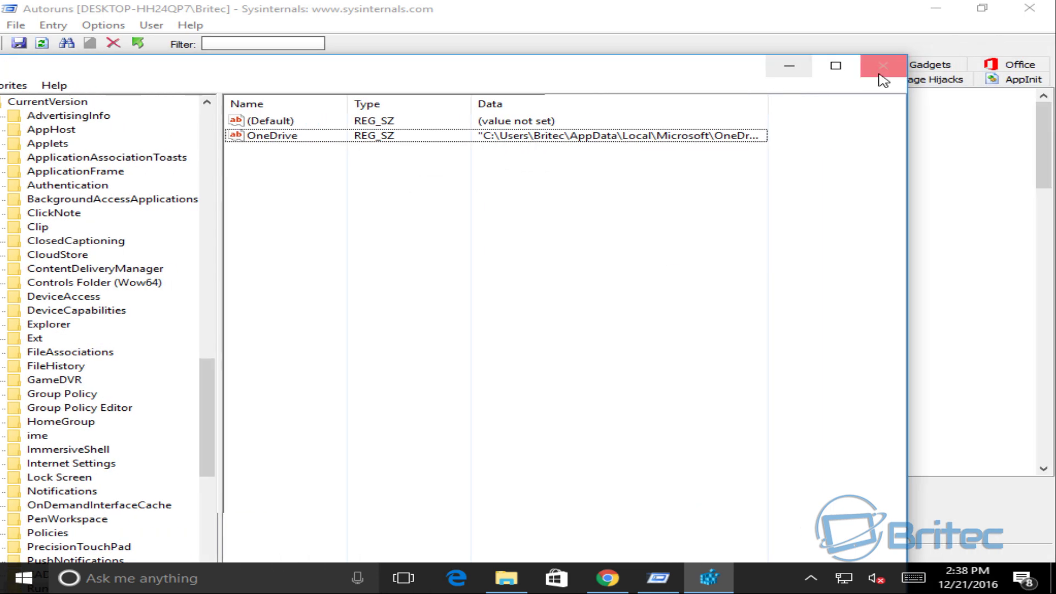
pyautogui.click(880, 65)
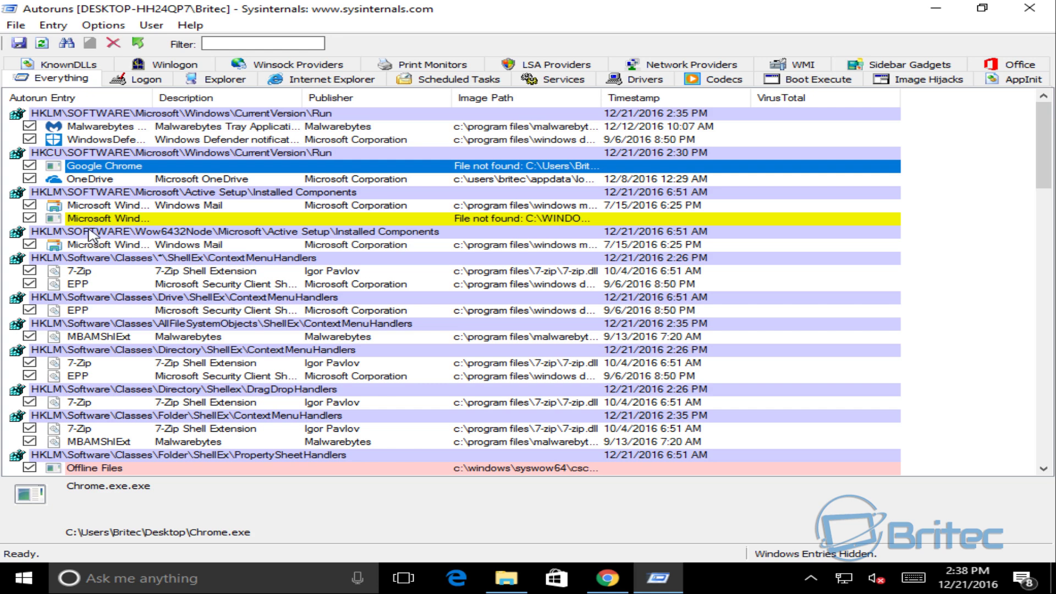
# Untick the Google Chrome startup entry and scroll through the remaining Autoruns entries
pyautogui.click(30, 166)
pyautogui.scroll(-4, 443, 343)
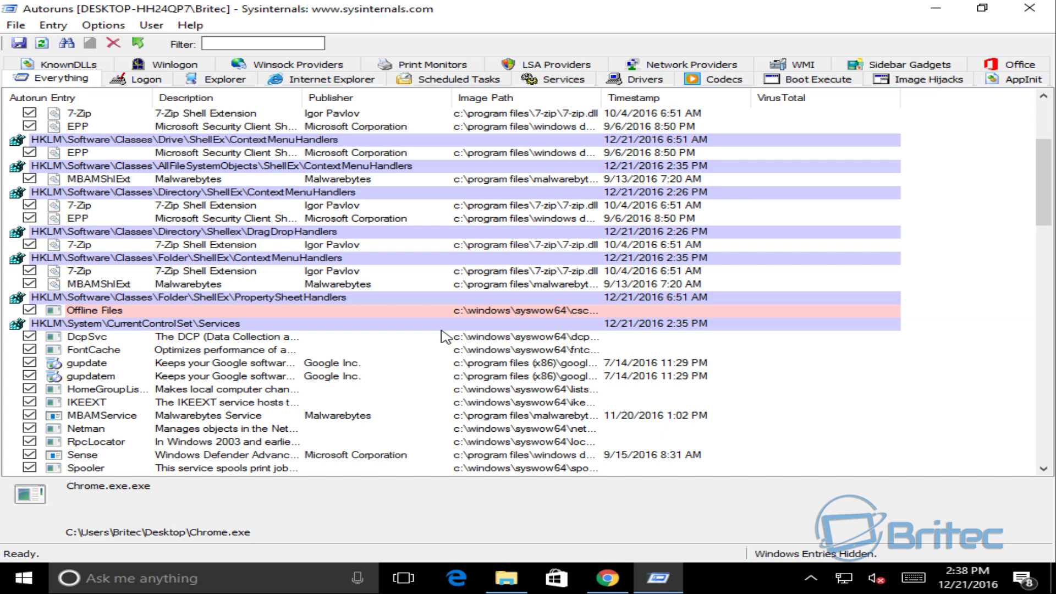
pyautogui.scroll(-2, 444, 338)
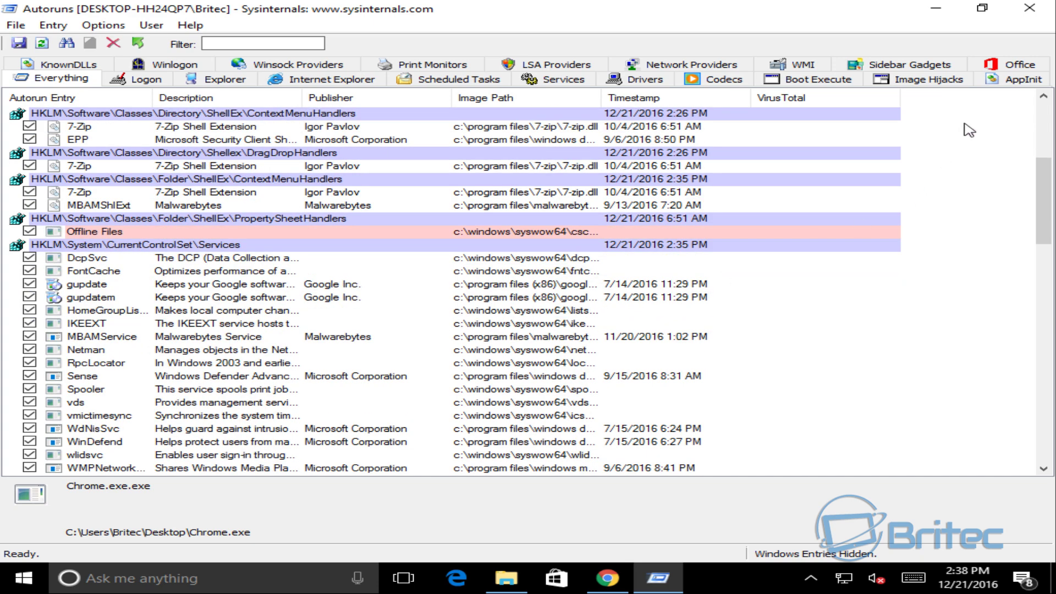
# Close Autoruns and the Chrome browser window
pyautogui.click(1029, 7)
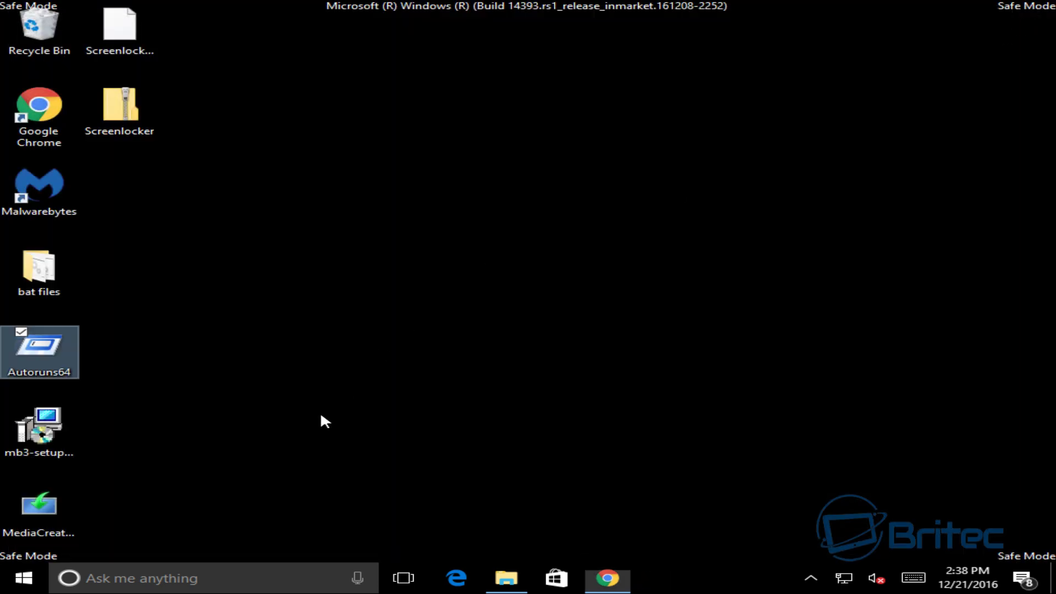
pyautogui.click(607, 577)
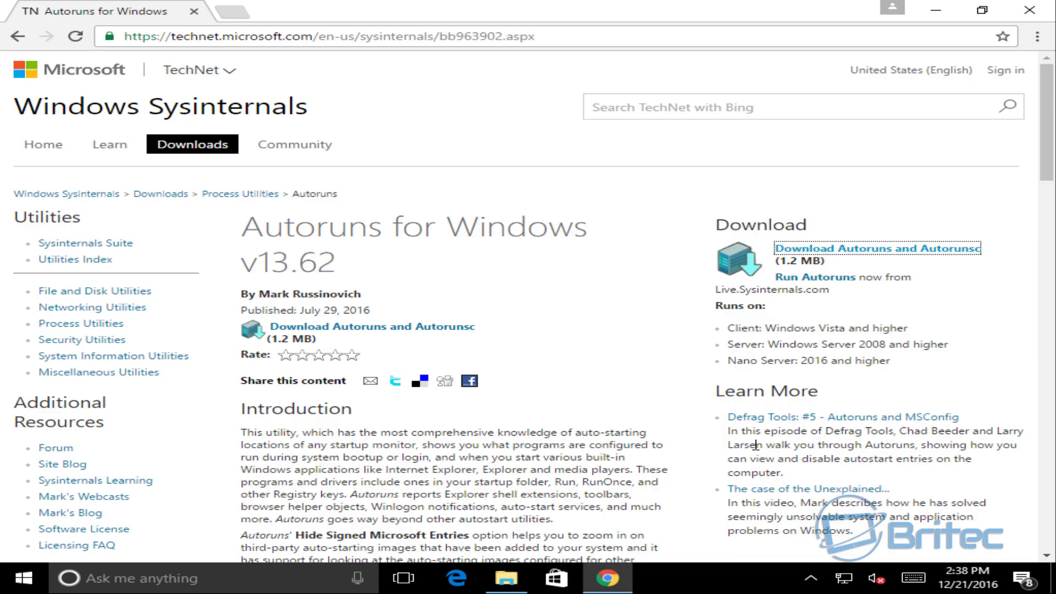
pyautogui.click(1029, 8)
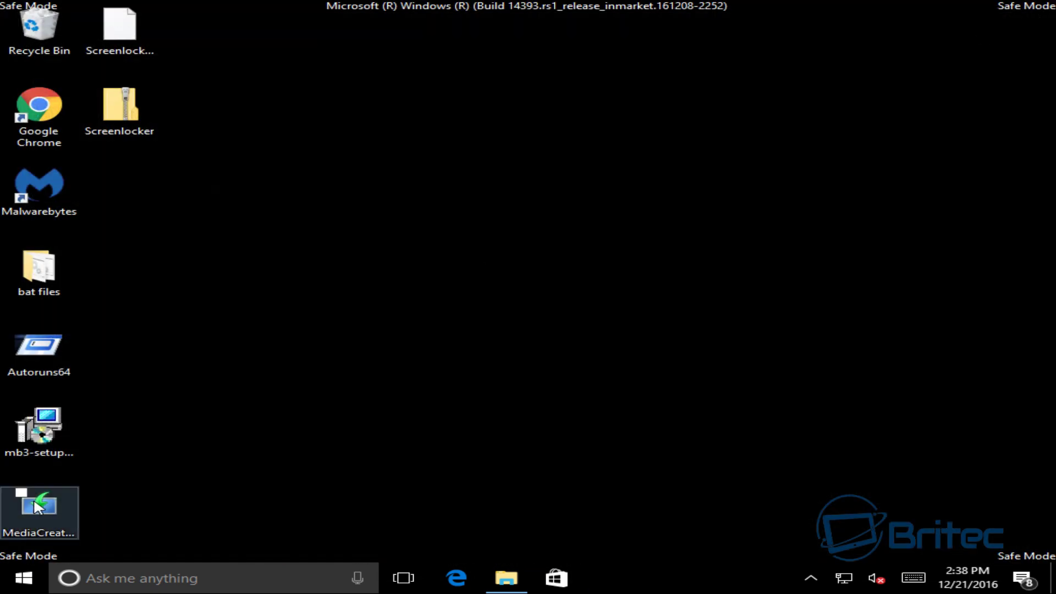
# Restart Windows from the Start menu's Power options
pyautogui.click(24, 578)
pyautogui.click(25, 544)
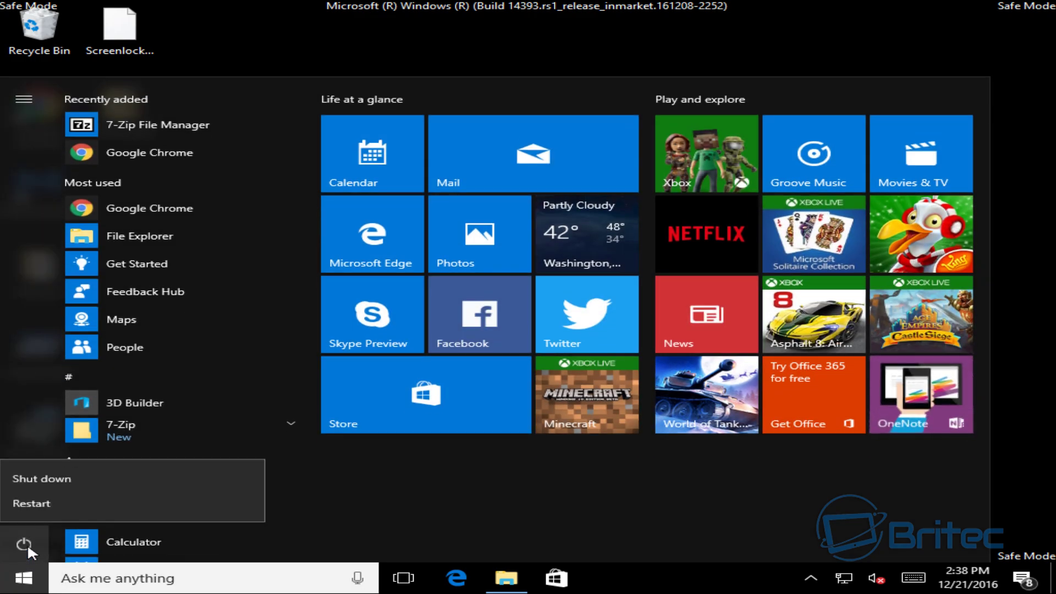
pyautogui.click(42, 499)
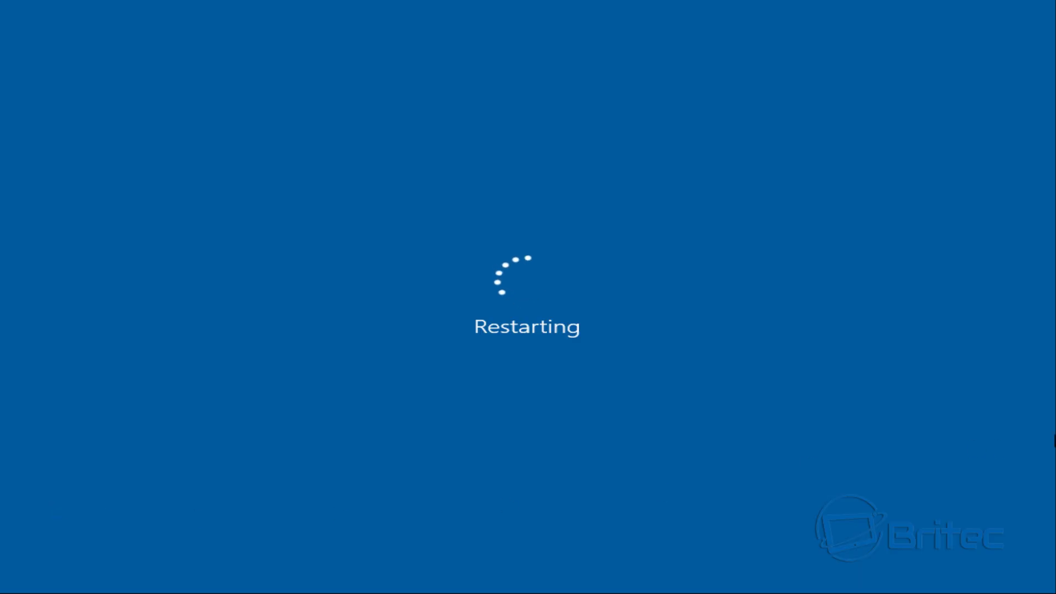